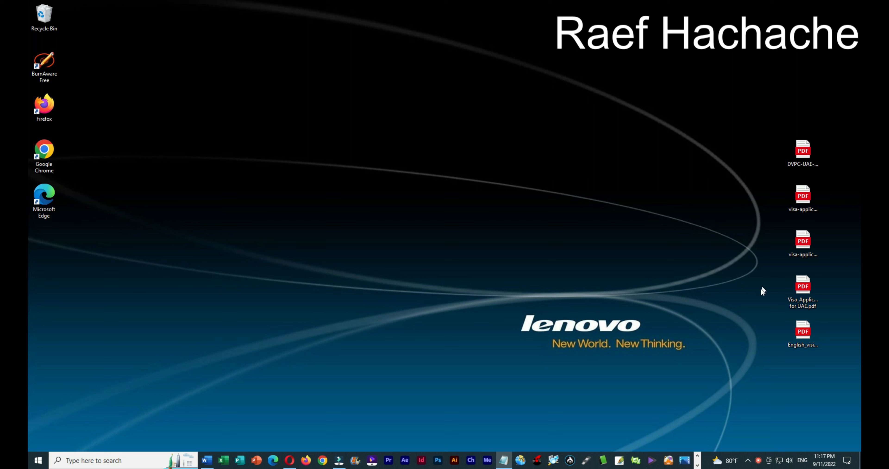
Step: Open DVPC-UAE-VAF-Latest.pdf in Edge and try typing into the Ticket No, Emirates PNR and full-name fields
{"action": "double_click", "coordinate": [794, 153]}
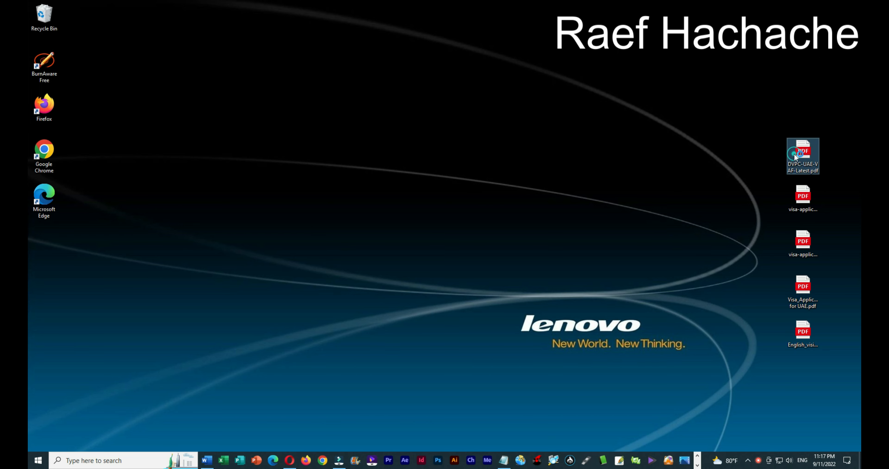
{"action": "double_click", "coordinate": [576, 83]}
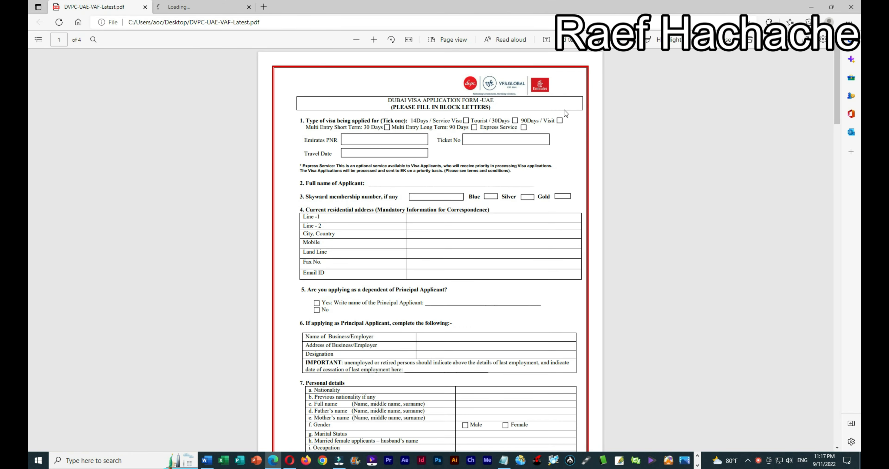
{"action": "left_click", "coordinate": [478, 138]}
{"action": "left_click", "coordinate": [349, 138]}
{"action": "left_click", "coordinate": [420, 201]}
{"action": "left_click", "coordinate": [410, 184]}
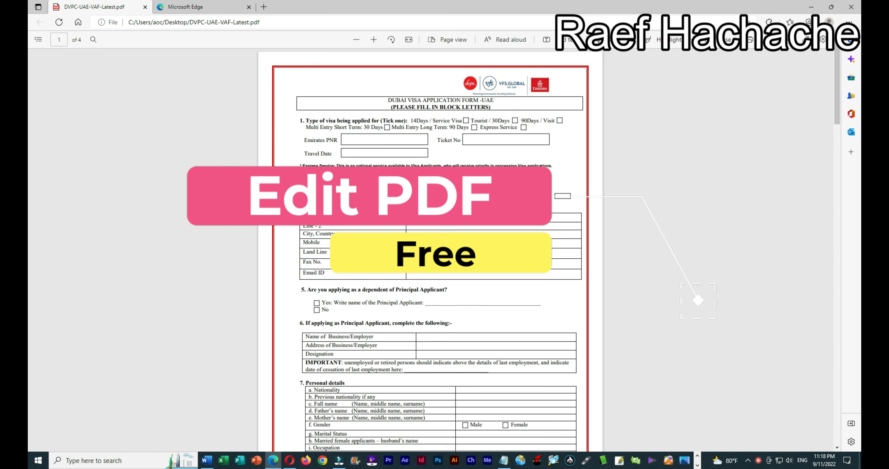
{"action": "scroll", "coordinate": [468, 272], "scroll_direction": "down", "scroll_amount": 4}
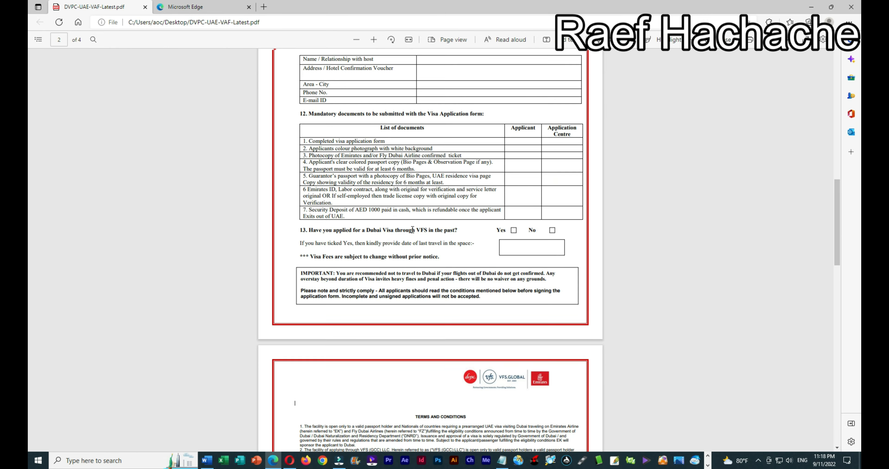
{"action": "scroll", "coordinate": [412, 230], "scroll_direction": "up", "scroll_amount": 20}
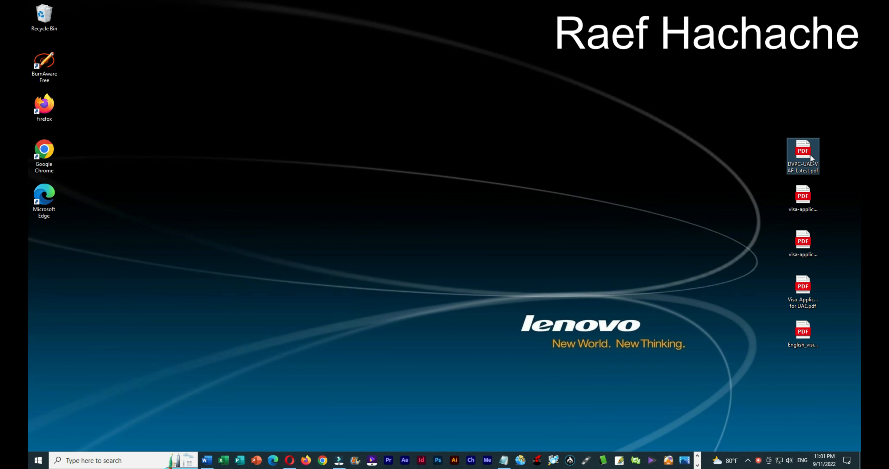
Step: Use Open with > Choose another app > More apps to open the DVPC-UAE PDF in Word
{"action": "right_click", "coordinate": [810, 155]}
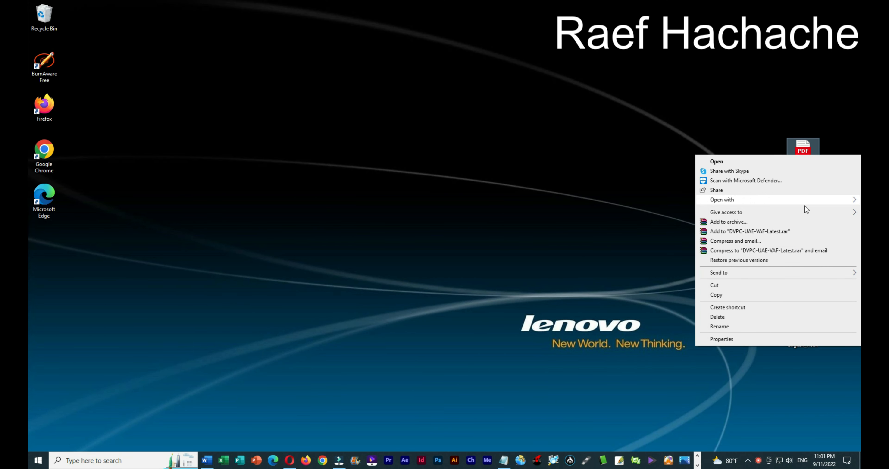
{"action": "mouse_move", "coordinate": [806, 201]}
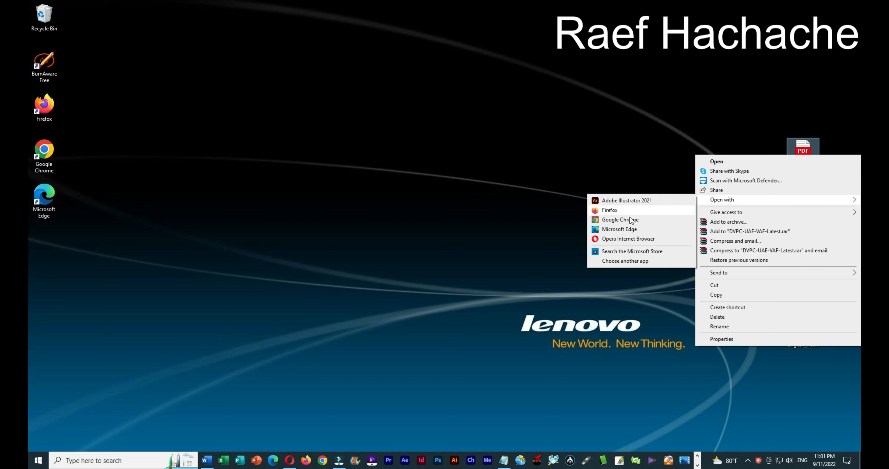
{"action": "left_click", "coordinate": [621, 261]}
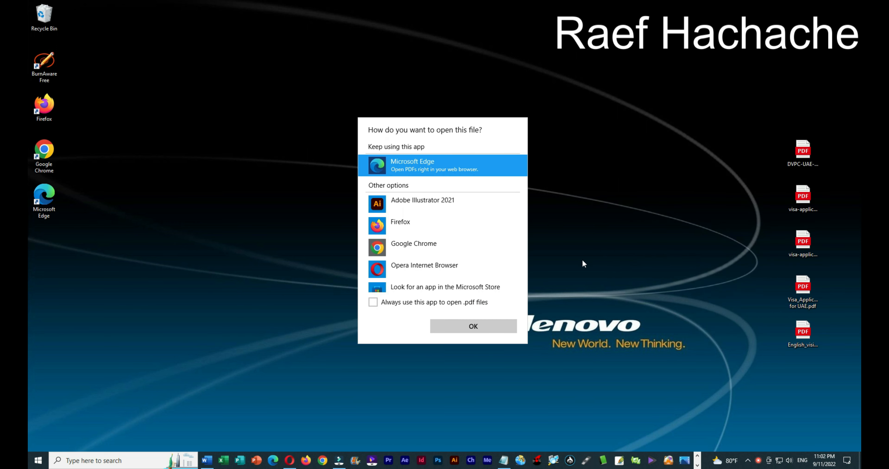
{"action": "scroll", "coordinate": [446, 261], "scroll_direction": "down", "scroll_amount": 1}
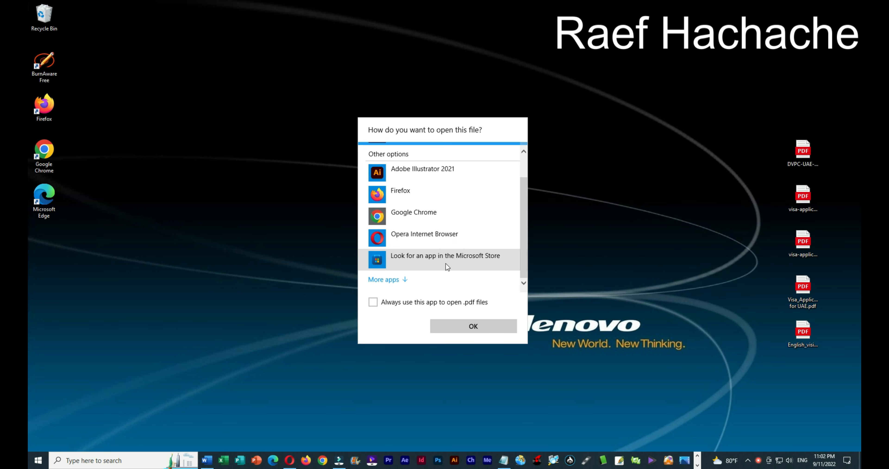
{"action": "left_click", "coordinate": [389, 280]}
{"action": "scroll", "coordinate": [439, 252], "scroll_direction": "down", "scroll_amount": 5}
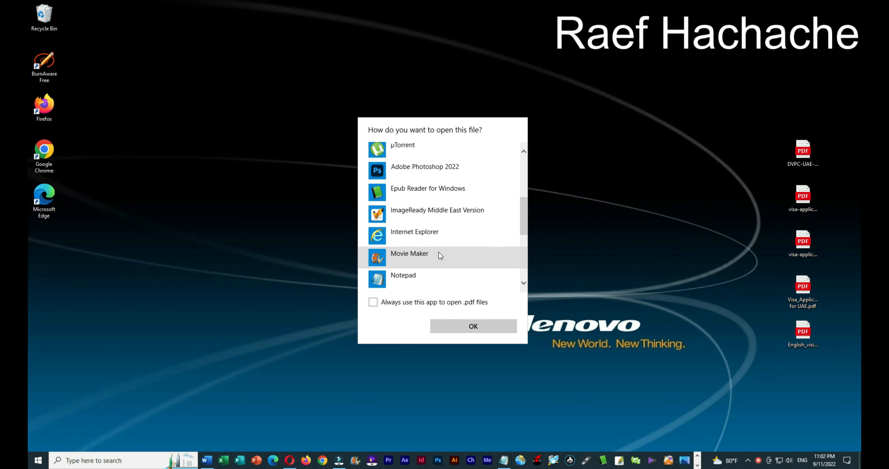
{"action": "scroll", "coordinate": [439, 252], "scroll_direction": "down", "scroll_amount": 5}
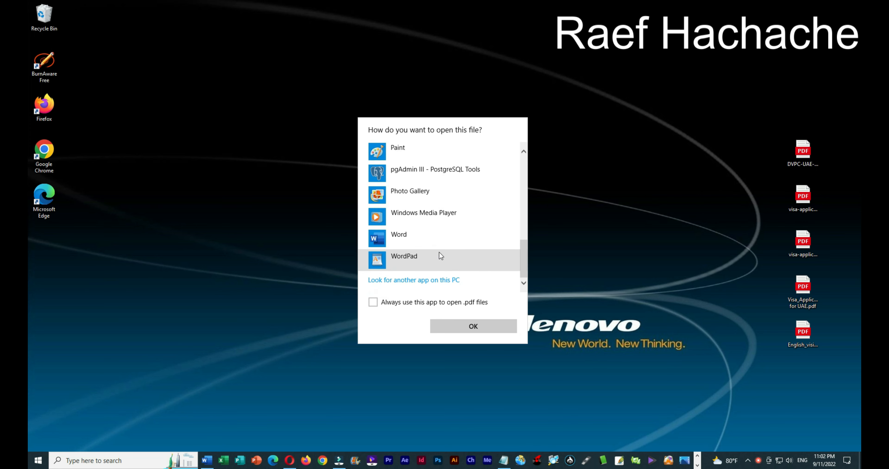
{"action": "left_click", "coordinate": [430, 238]}
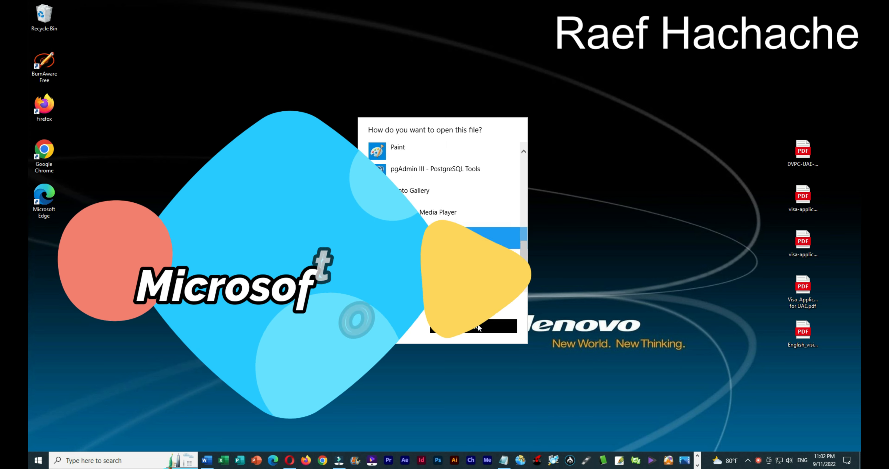
{"action": "left_click", "coordinate": [478, 327]}
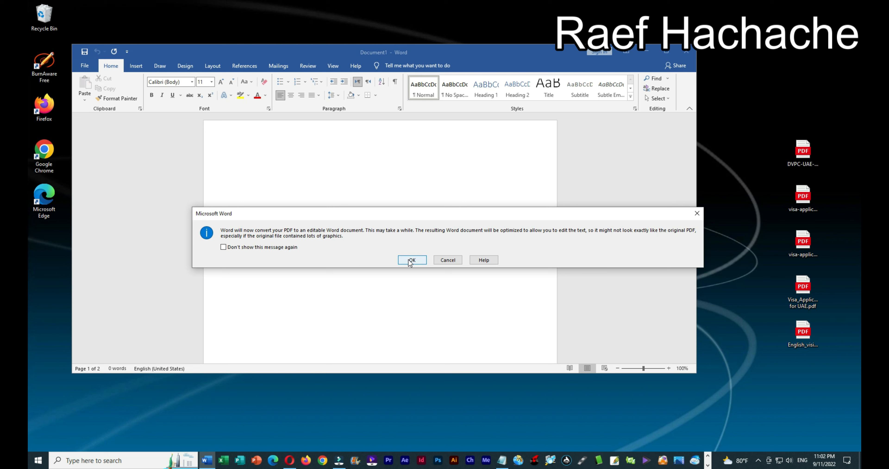
Step: Accept Word's PDF-to-editable-document conversion and maximize the Word window
{"action": "left_click", "coordinate": [410, 260]}
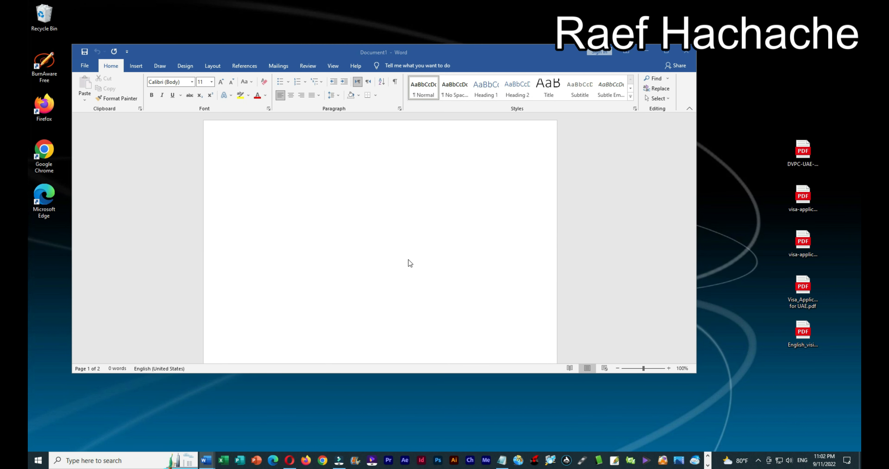
{"action": "left_click", "coordinate": [667, 51]}
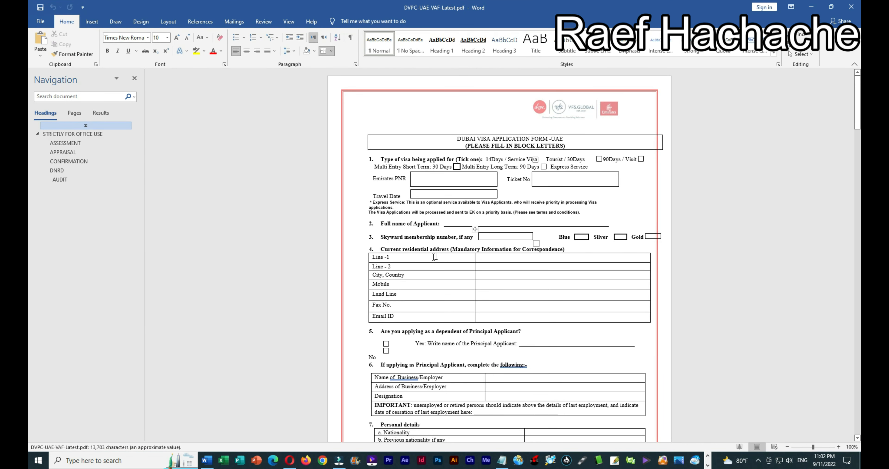
Step: Type the applicant's full name, 'aaabbb' in the Line -1 cell and 'aaaa' on the Principal Applicant line
{"action": "left_click", "coordinate": [448, 223]}
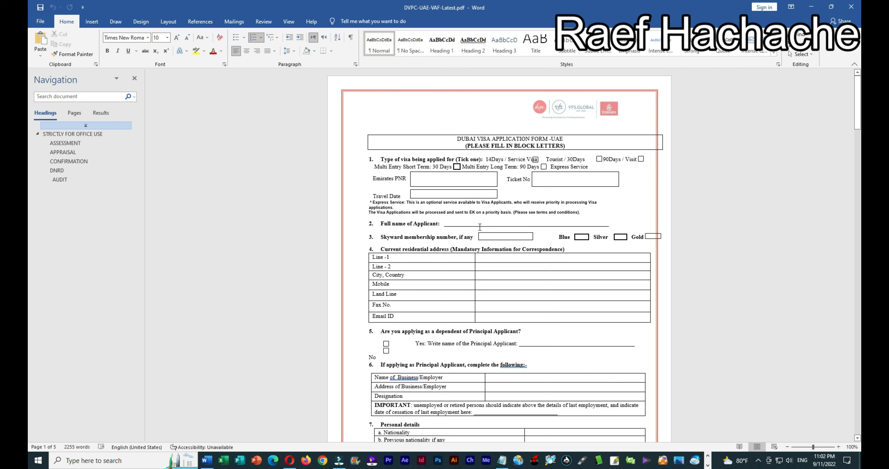
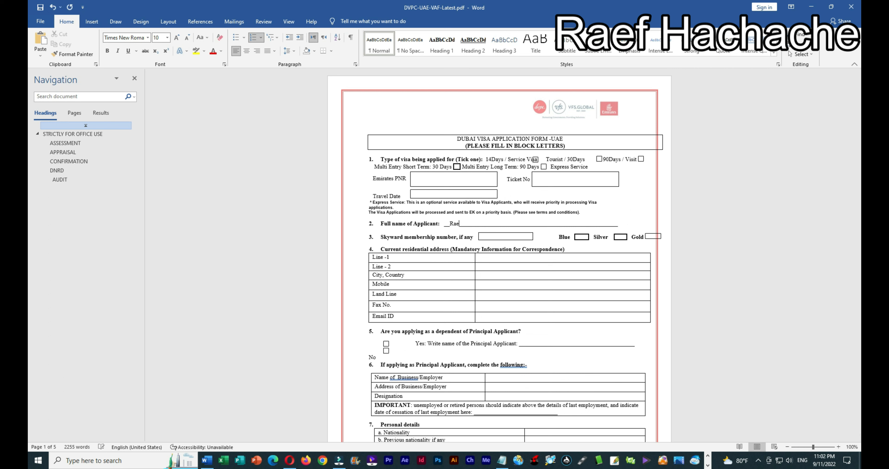
{"action": "left_click", "coordinate": [496, 261]}
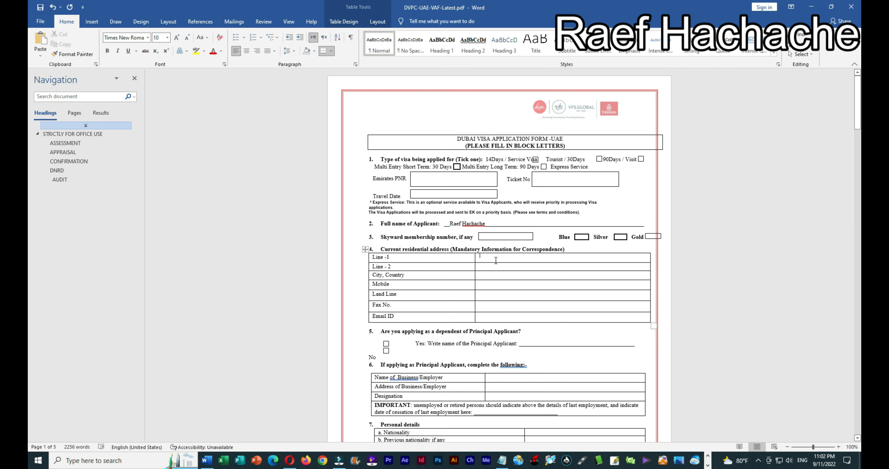
{"action": "type", "text": "aaa"}
{"action": "type", "text": "bbb"}
{"action": "scroll", "coordinate": [510, 299], "scroll_direction": "down", "scroll_amount": 2}
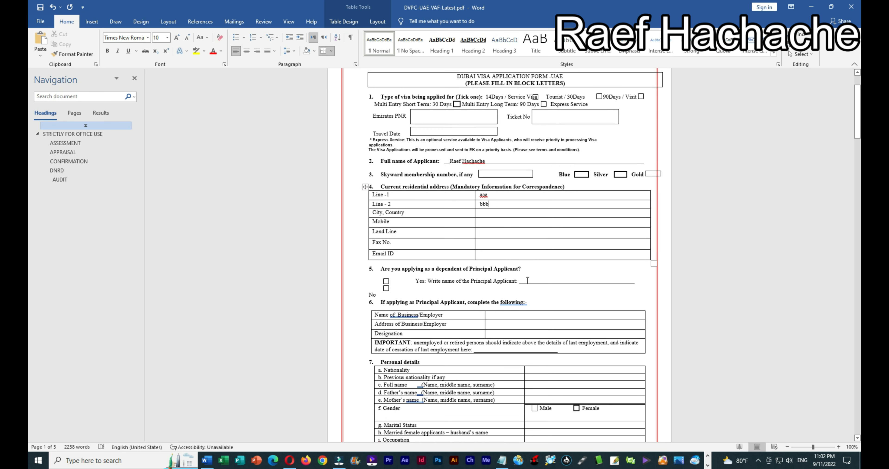
{"action": "left_click", "coordinate": [528, 280]}
{"action": "type", "text": "aaaa"}
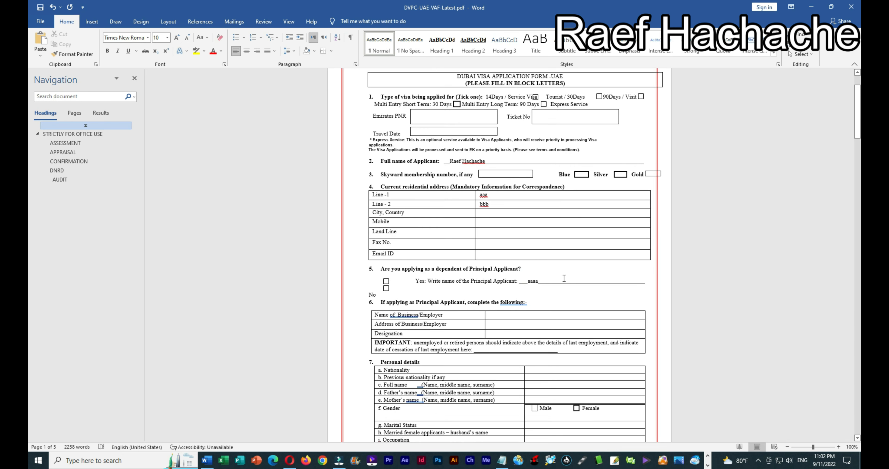
{"action": "scroll", "coordinate": [563, 283], "scroll_direction": "down", "scroll_amount": 15}
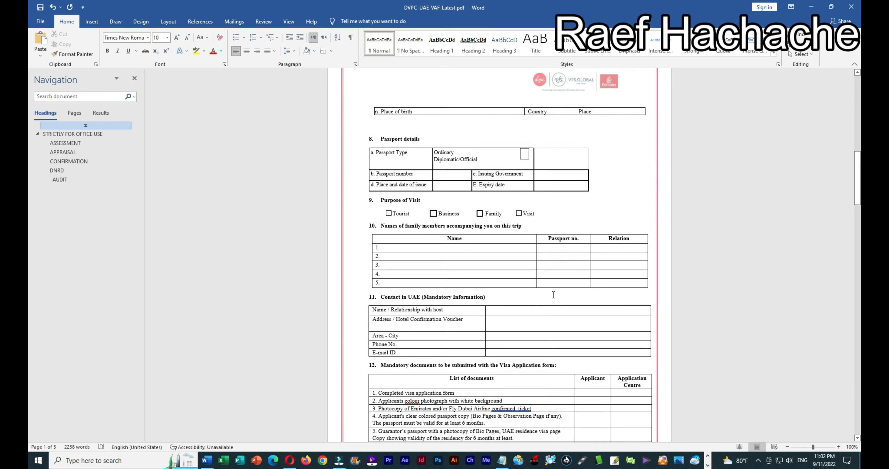
{"action": "scroll", "coordinate": [554, 295], "scroll_direction": "down", "scroll_amount": 2}
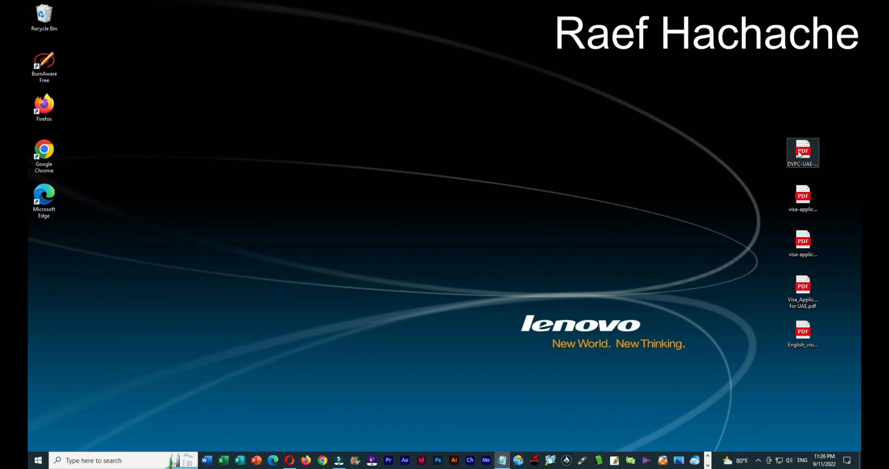
Step: Relaunch Word, drag DVPC-UAE-VAF-Latest.pdf into it and accept the conversion to an editable document
{"action": "left_click", "coordinate": [207, 460]}
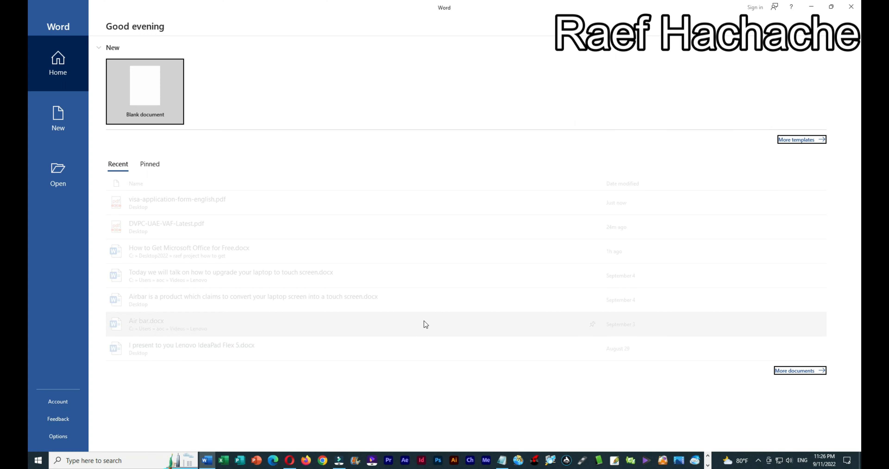
{"action": "left_click", "coordinate": [832, 6]}
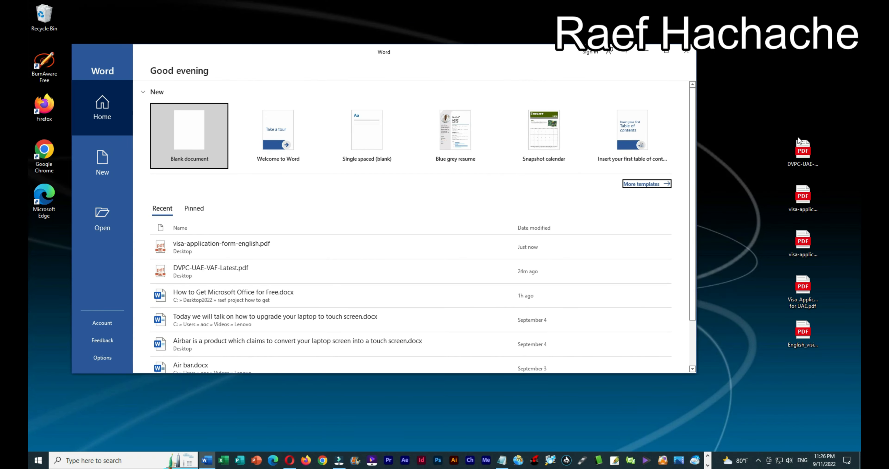
{"action": "left_click_drag", "start_coordinate": [806, 154], "coordinate": [425, 189]}
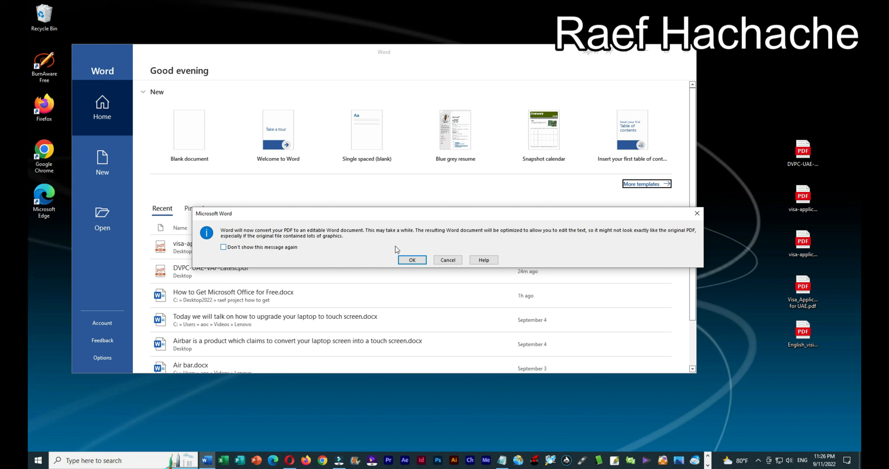
{"action": "left_click", "coordinate": [413, 259]}
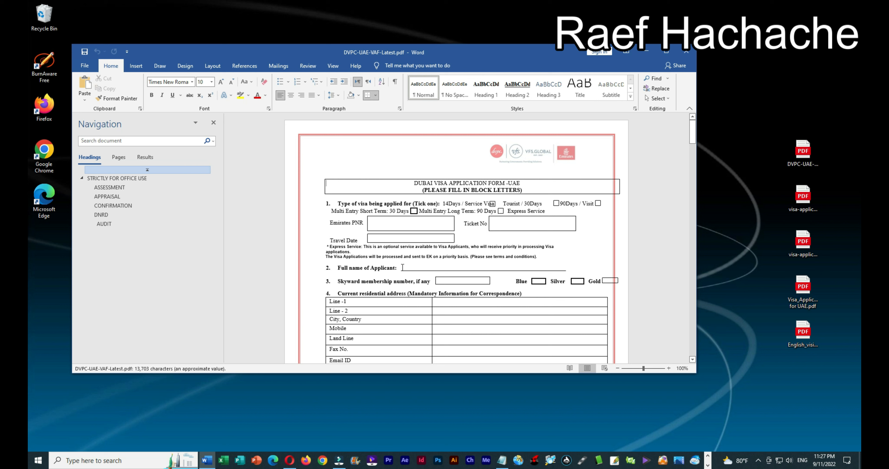
Step: Enter the applicant's full name on the form and maximize the Word window
{"action": "left_click", "coordinate": [403, 267]}
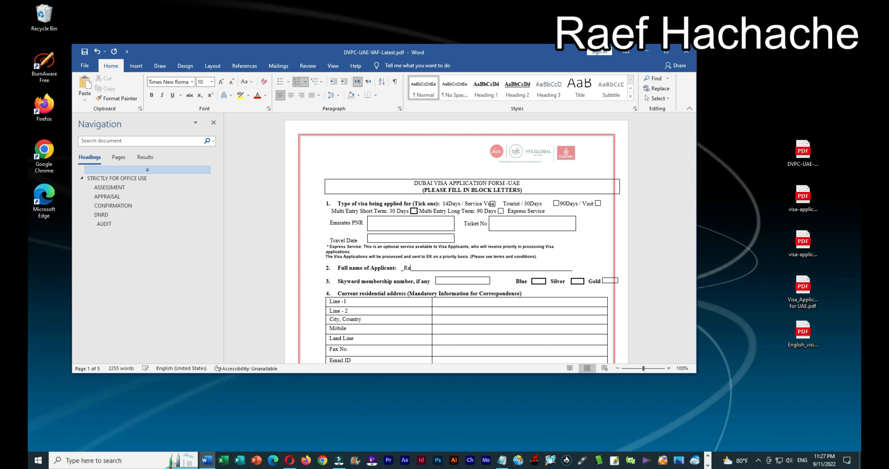
{"action": "left_click", "coordinate": [666, 51]}
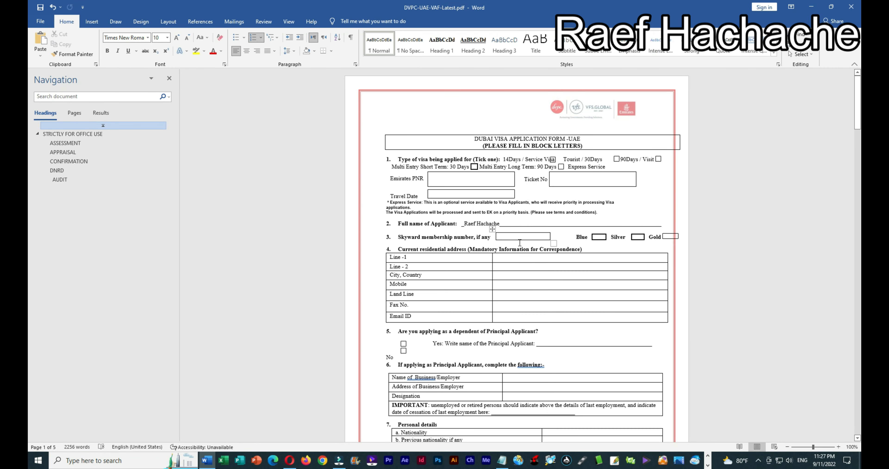
Step: Fill Line -1 with 'aaa bbb ccc', then enter the mobile number and the e-mail ID
{"action": "left_click", "coordinate": [507, 254]}
{"action": "type", "text": "aaa "}
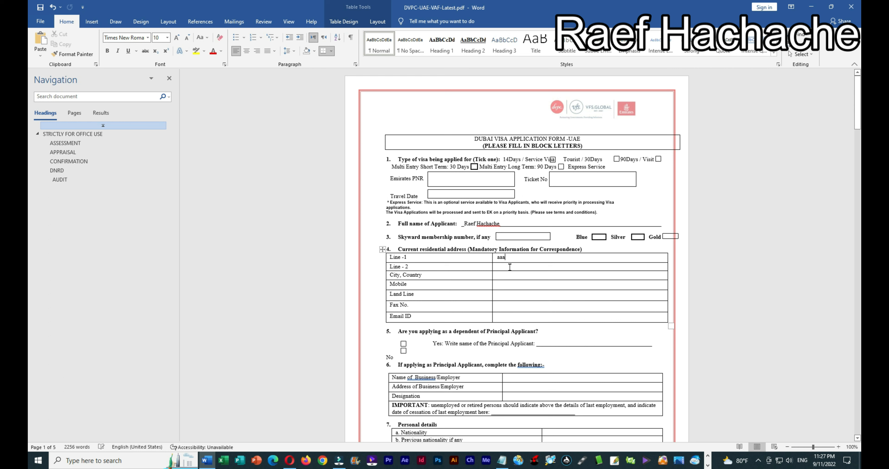
{"action": "type", "text": "bbb ccc"}
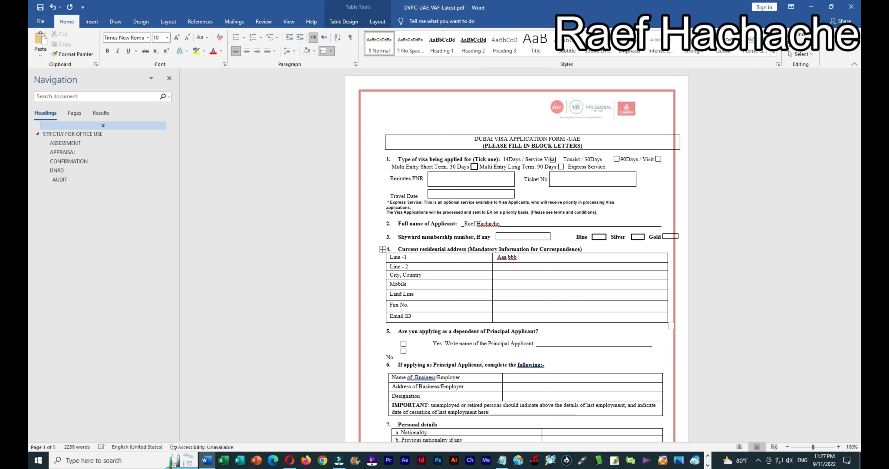
{"action": "left_click", "coordinate": [509, 293]}
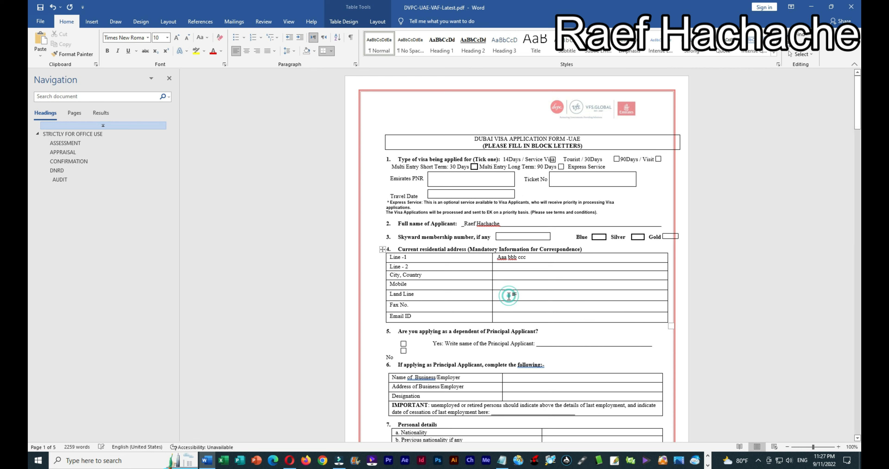
{"action": "left_click", "coordinate": [510, 285]}
{"action": "type", "text": "03-1234"}
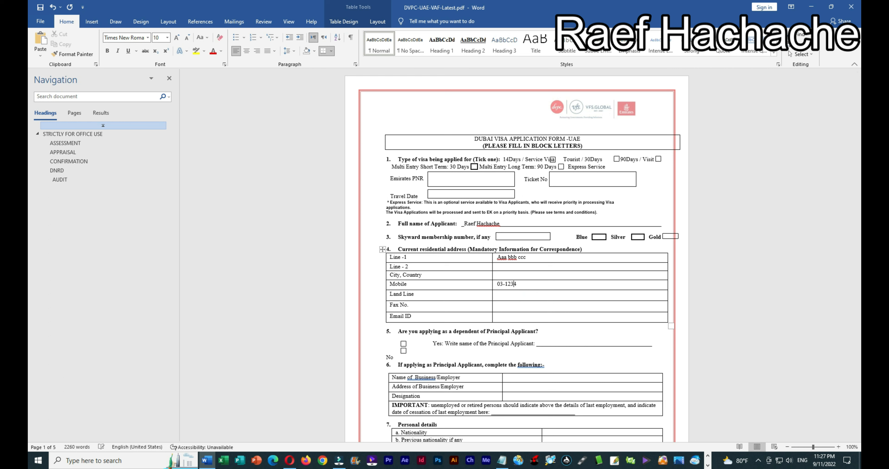
{"action": "type", "text": "5678"}
{"action": "left_click", "coordinate": [508, 316]}
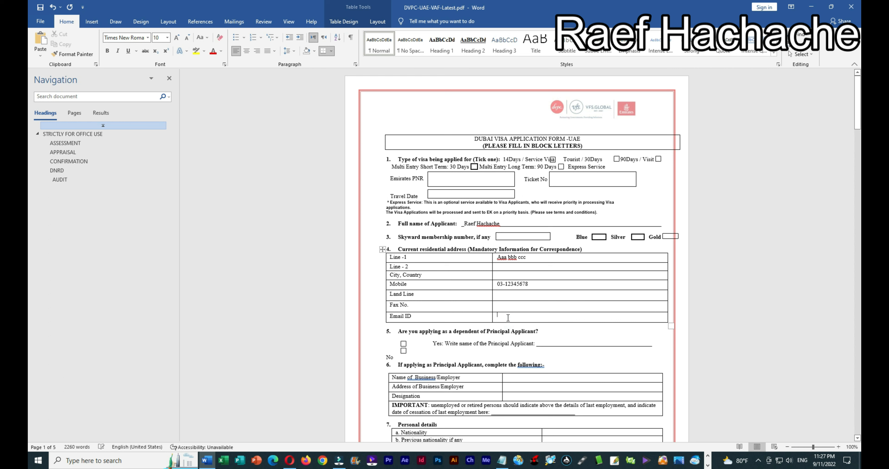
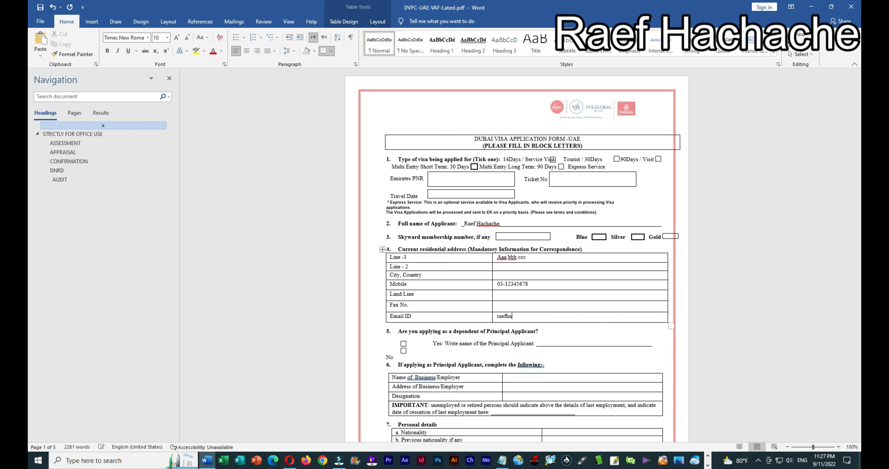
Step: Place the cursor above the page-3 Visa Fees notice and browse Downloads for a picture from this device
{"action": "scroll", "coordinate": [538, 326], "scroll_direction": "down", "scroll_amount": 20}
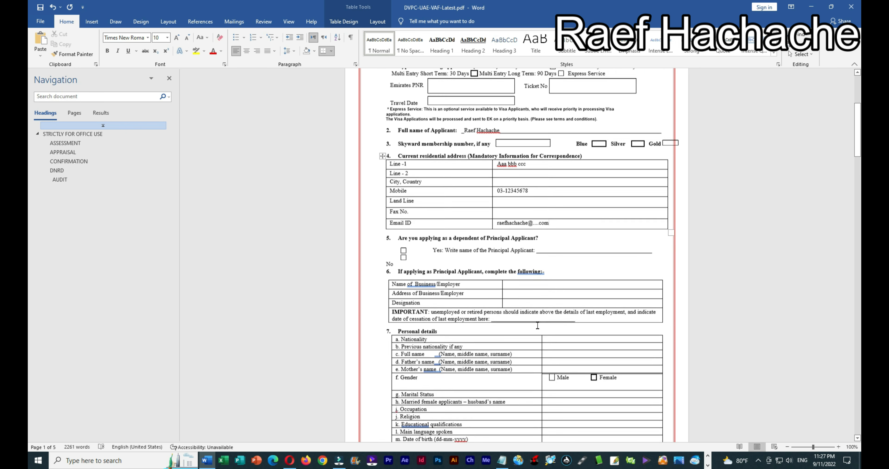
{"action": "scroll", "coordinate": [538, 325], "scroll_direction": "down", "scroll_amount": 20}
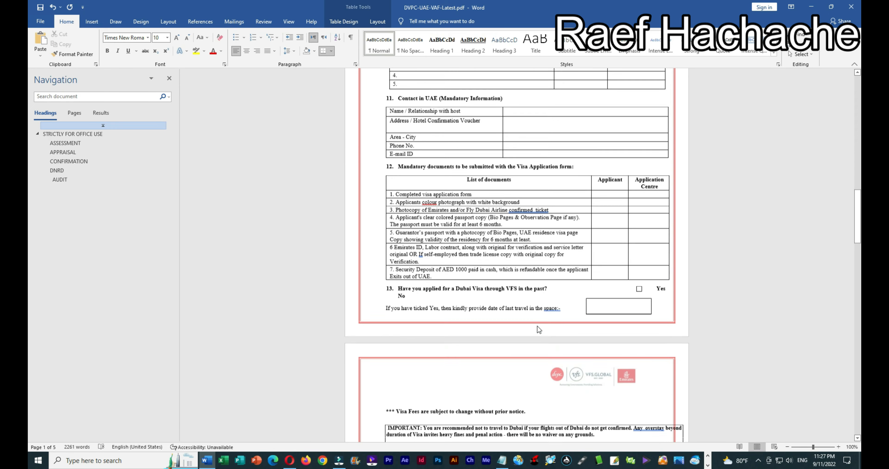
{"action": "scroll", "coordinate": [426, 158], "scroll_direction": "up", "scroll_amount": 2}
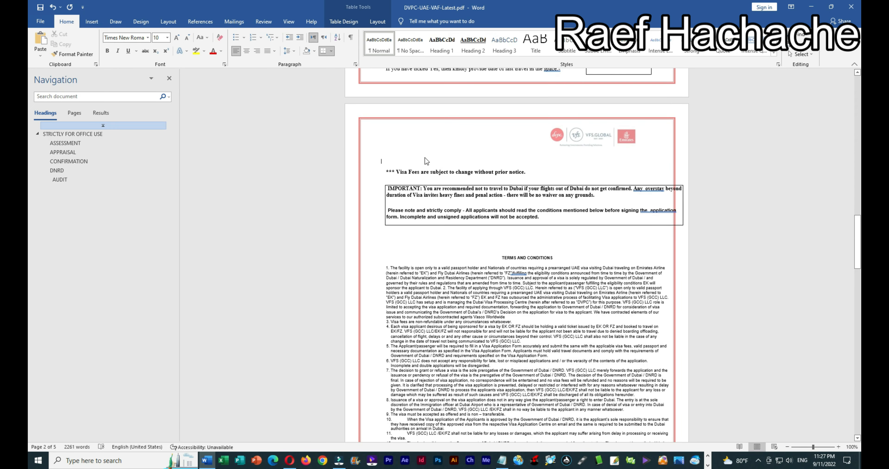
{"action": "left_click", "coordinate": [434, 159]}
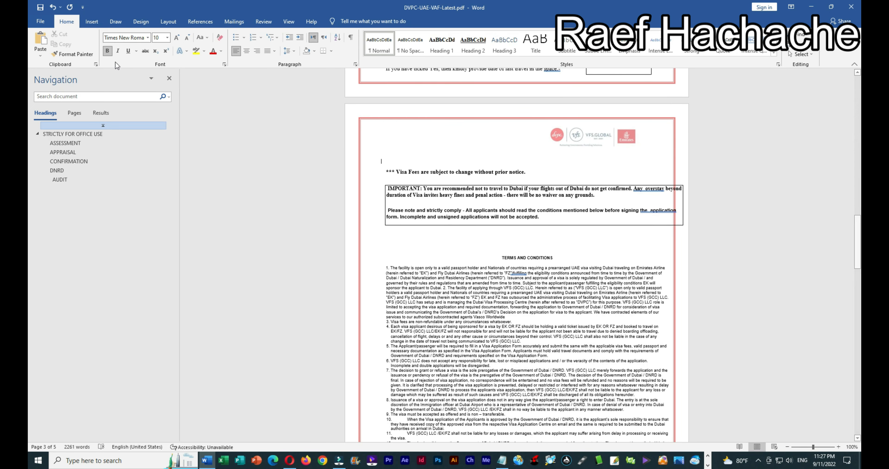
{"action": "left_click", "coordinate": [92, 22]}
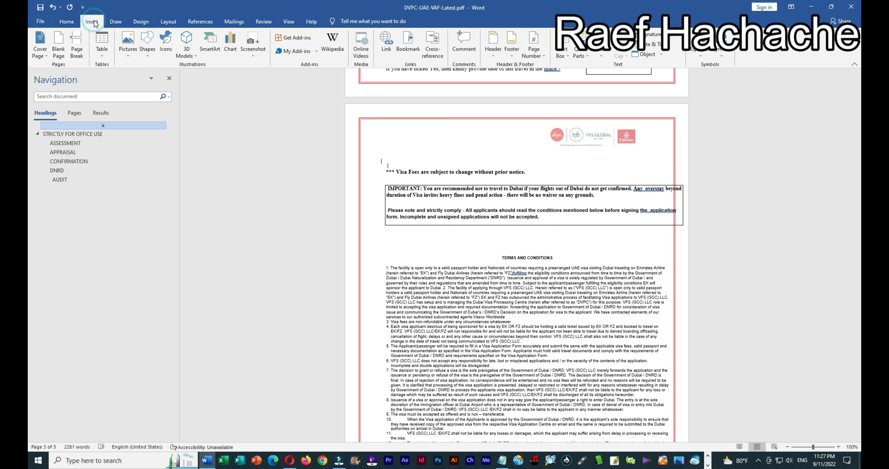
{"action": "left_click", "coordinate": [128, 43]}
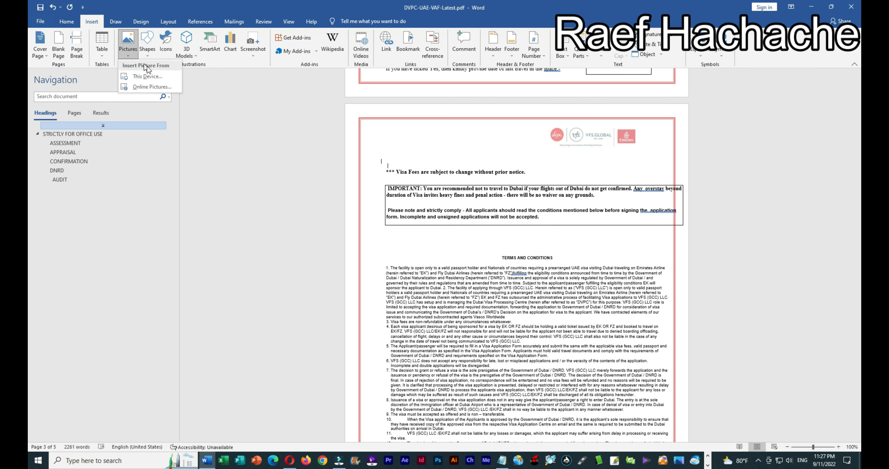
{"action": "left_click", "coordinate": [161, 79]}
{"action": "left_click", "coordinate": [67, 134]}
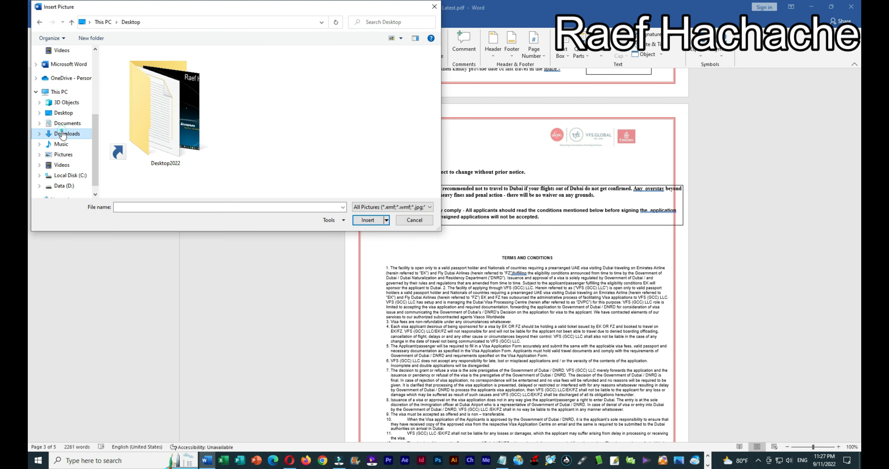
{"action": "scroll", "coordinate": [385, 136], "scroll_direction": "down", "scroll_amount": 3}
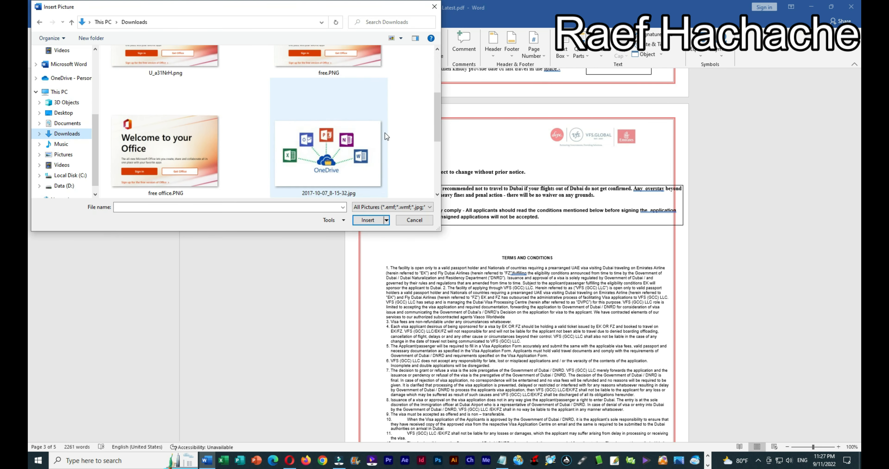
{"action": "scroll", "coordinate": [385, 133], "scroll_direction": "up", "scroll_amount": 3}
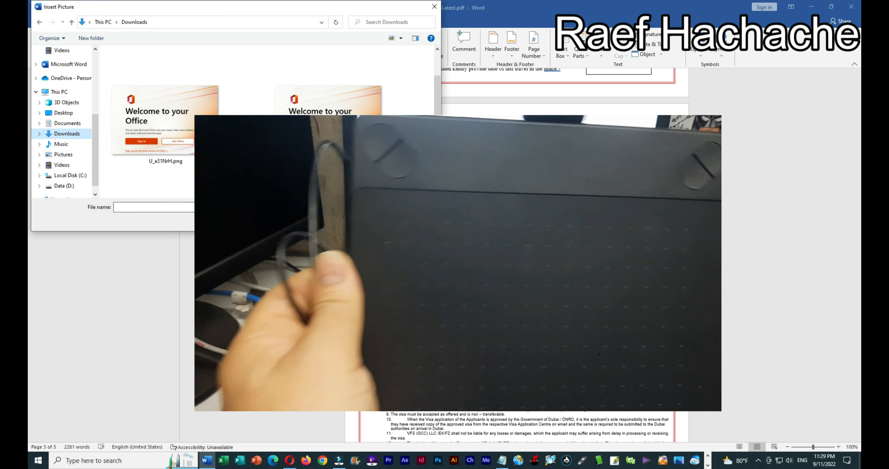
Step: Cancel the picture insert and go to File > Export > Create PDF/XPS
{"action": "left_click", "coordinate": [415, 220]}
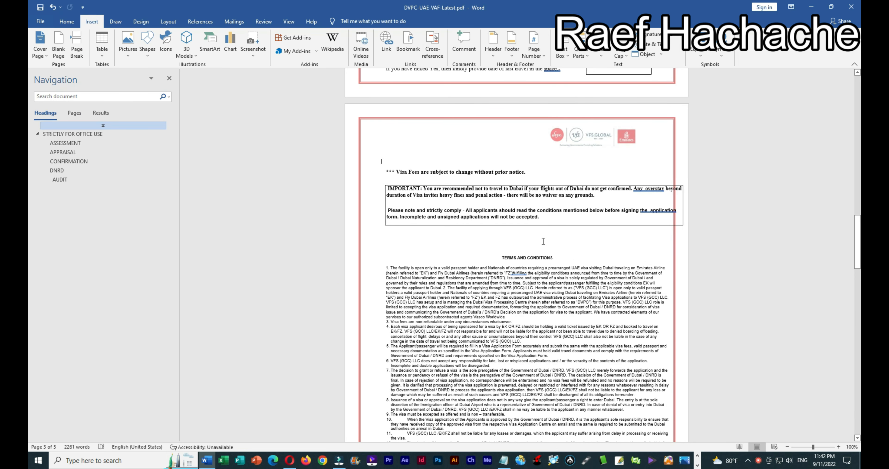
{"action": "left_click", "coordinate": [41, 21]}
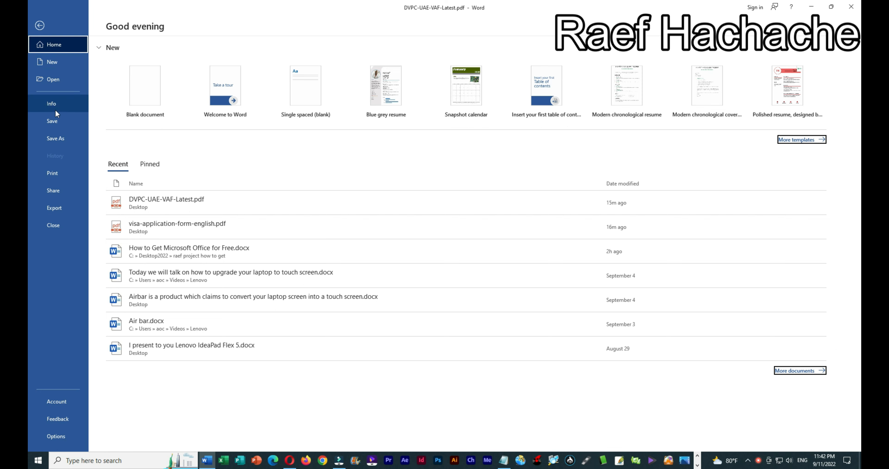
{"action": "left_click", "coordinate": [61, 207]}
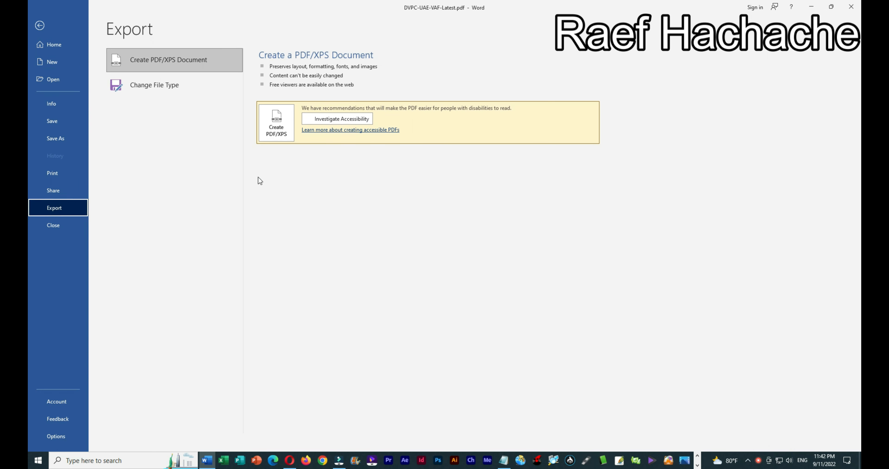
{"action": "left_click", "coordinate": [278, 128]}
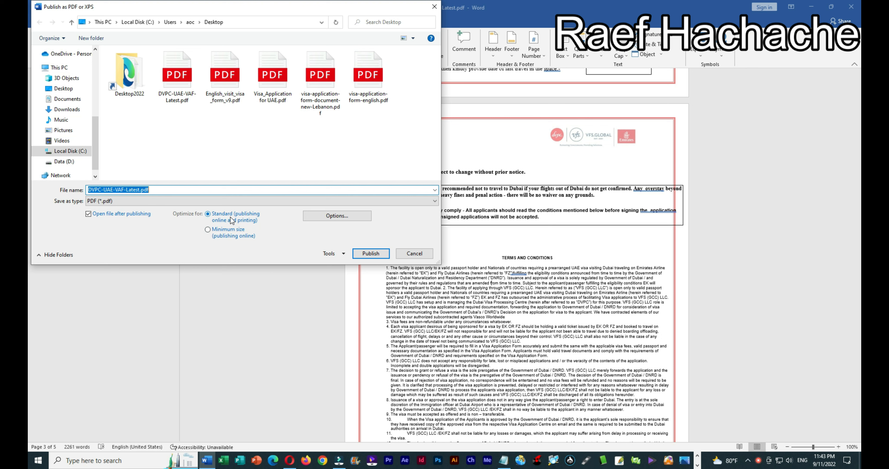
Step: Publish a minimum-size PDF named 'DVPC-UAE-VAF-Latest 222.pdf' rather than replacing the original
{"action": "left_click", "coordinate": [209, 234]}
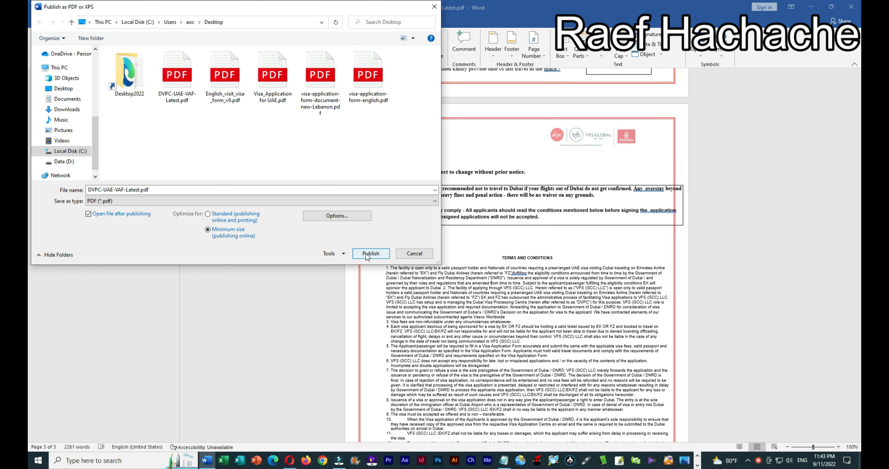
{"action": "left_click", "coordinate": [376, 255]}
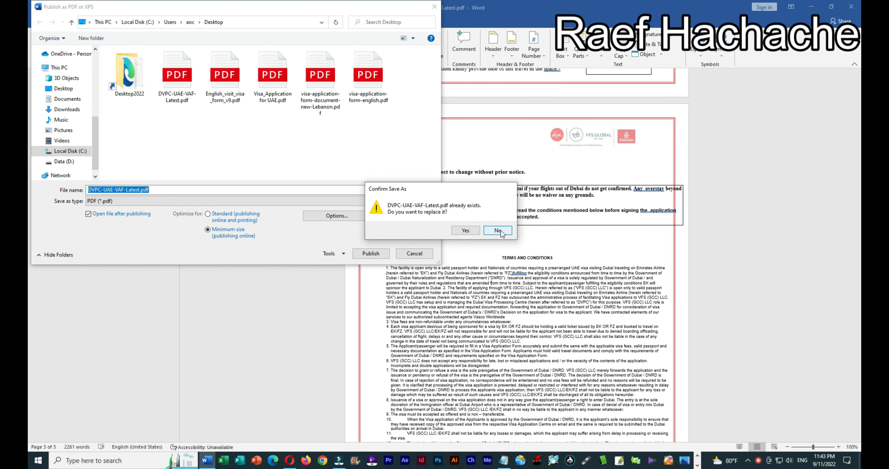
{"action": "left_click", "coordinate": [498, 230]}
{"action": "left_click", "coordinate": [142, 189]}
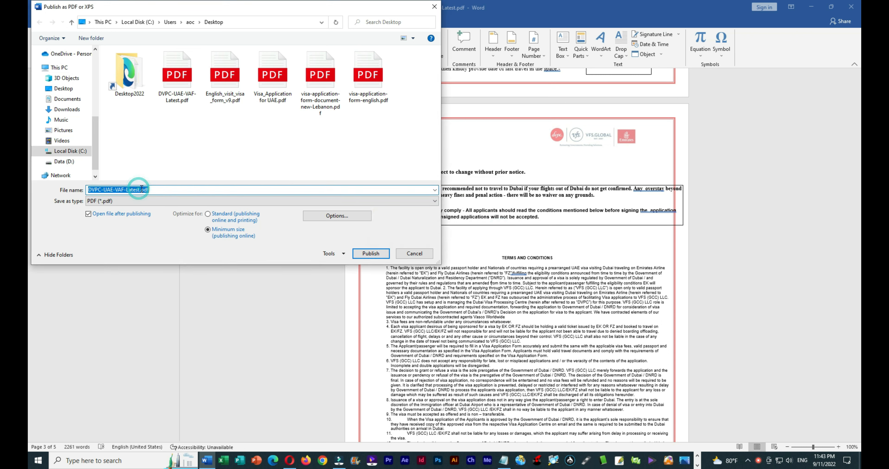
{"action": "type", "text": "22"}
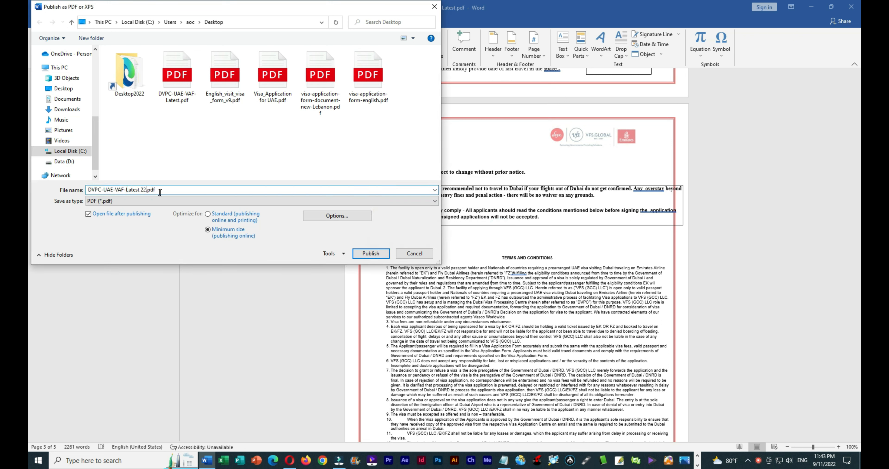
{"action": "type", "text": "2"}
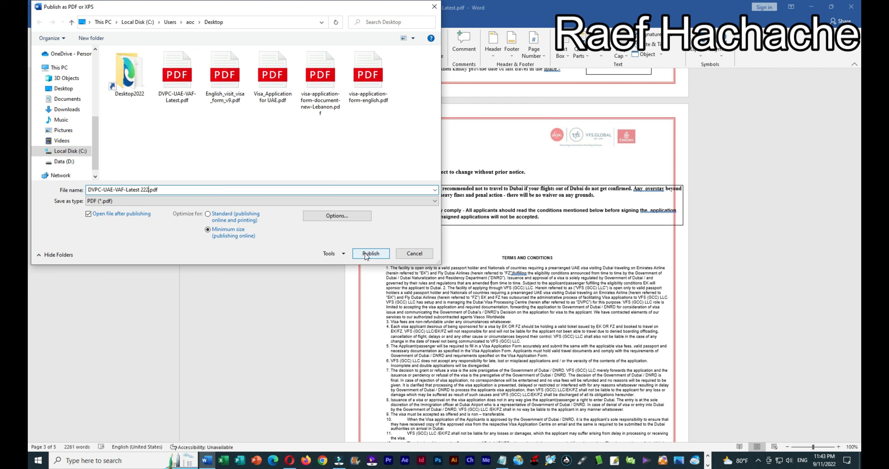
{"action": "left_click", "coordinate": [365, 253]}
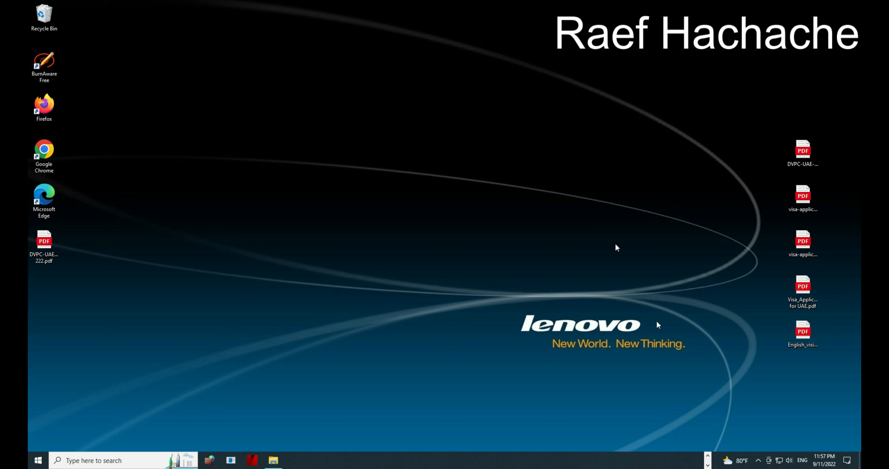
Step: Bring up Firefox from the taskbar overflow showing the Sejda online PDF editor
{"action": "left_click", "coordinate": [708, 456]}
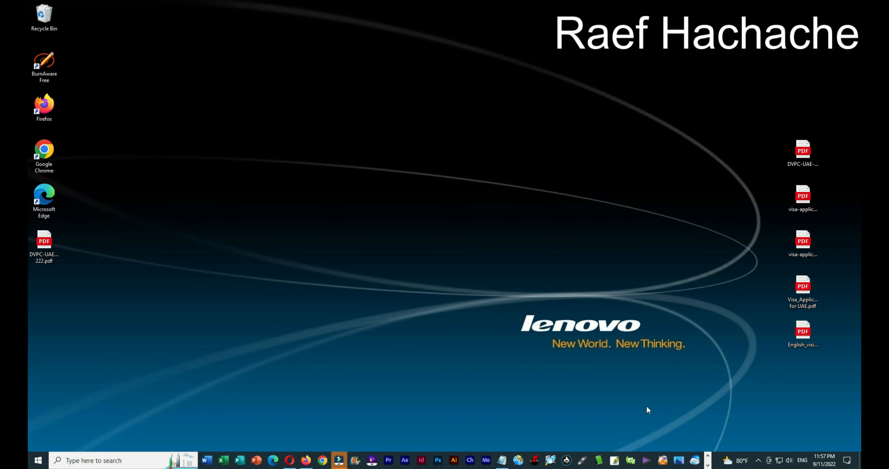
{"action": "left_click", "coordinate": [306, 460]}
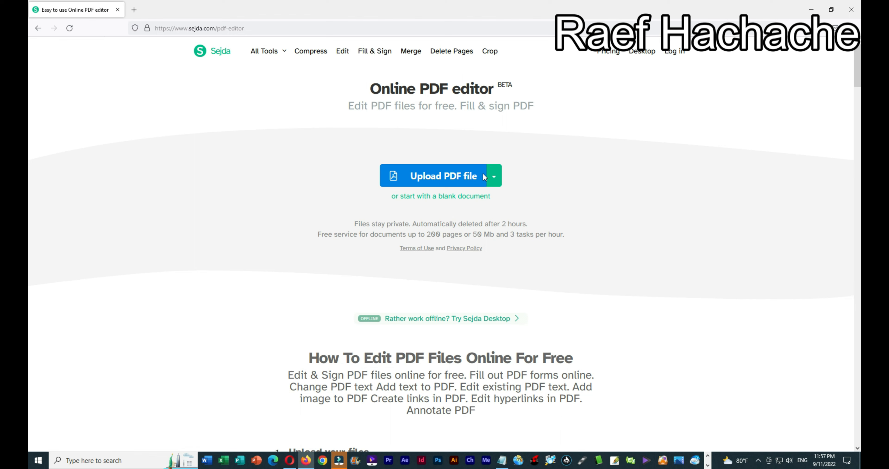
Step: Upload DVPC-UAE-VAF-Latest 222.pdf into Sejda PDF Editor
{"action": "left_click", "coordinate": [447, 176]}
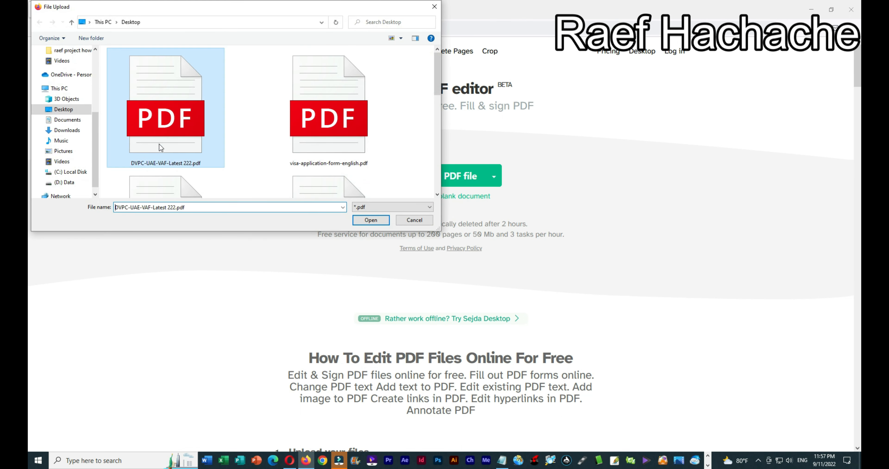
{"action": "left_click", "coordinate": [375, 221]}
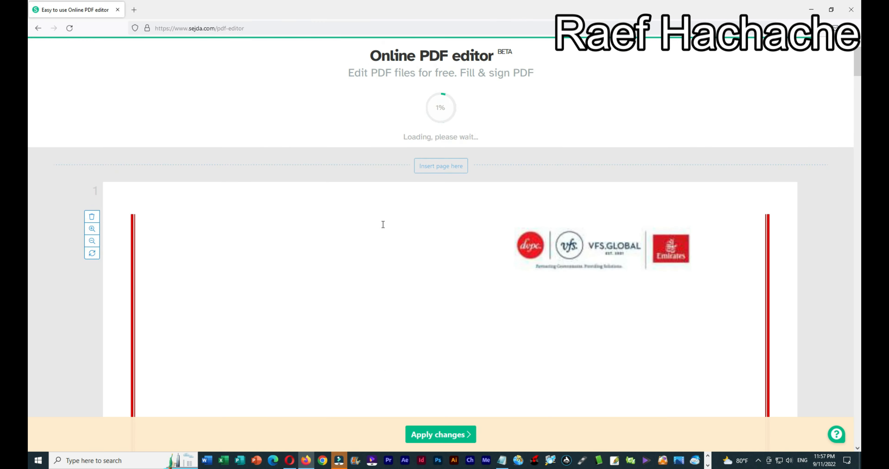
{"action": "scroll", "coordinate": [461, 277], "scroll_direction": "down", "scroll_amount": 5}
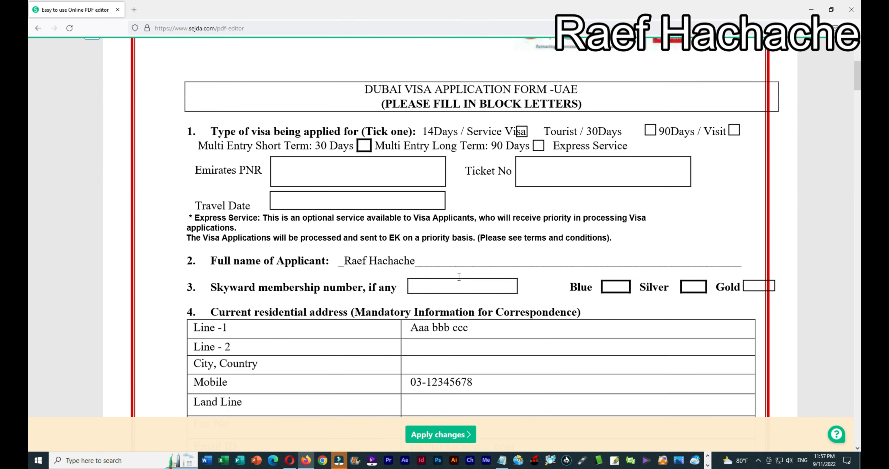
Step: Type the applicant's name into a text box in the Emirates PNR field
{"action": "left_click", "coordinate": [312, 168]}
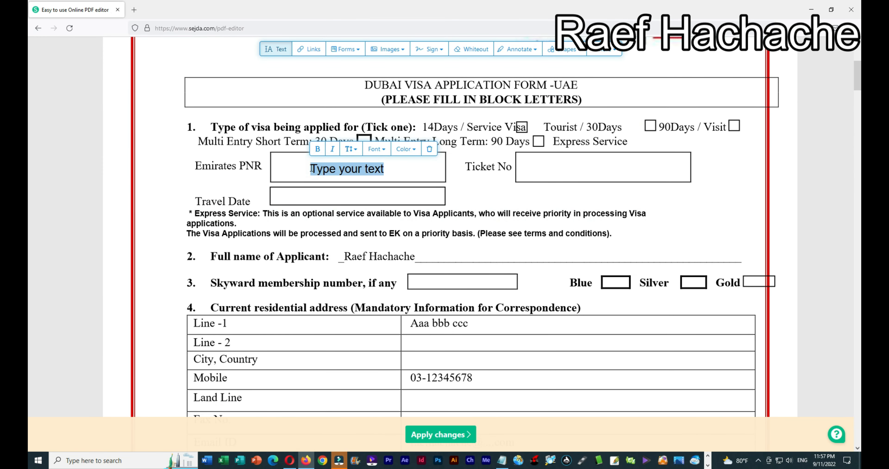
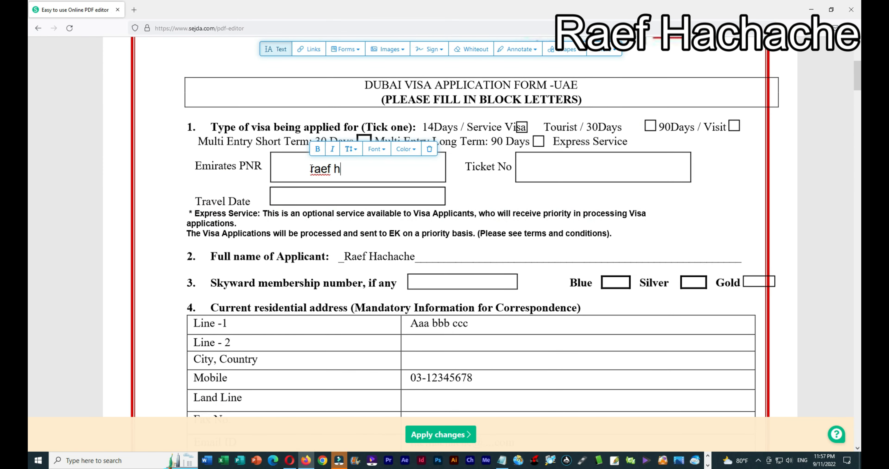
{"action": "scroll", "coordinate": [340, 215], "scroll_direction": "down", "scroll_amount": 10}
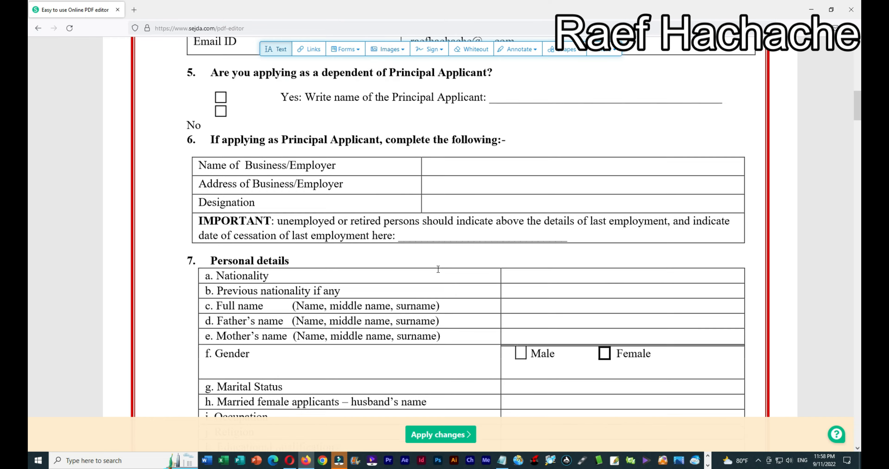
{"action": "scroll", "coordinate": [437, 259], "scroll_direction": "down", "scroll_amount": 10}
Step: Add a text box below Place of birth on page 2 and delete the saved DRAFT image
{"action": "left_click", "coordinate": [391, 294]}
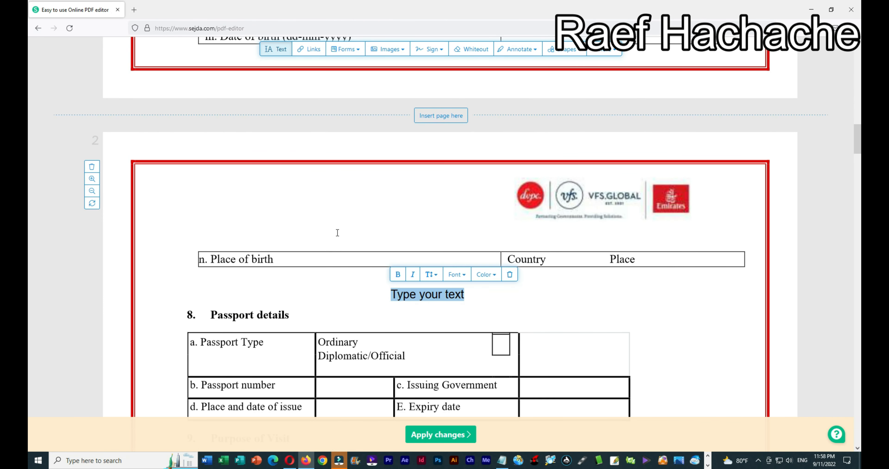
{"action": "left_click", "coordinate": [390, 51]}
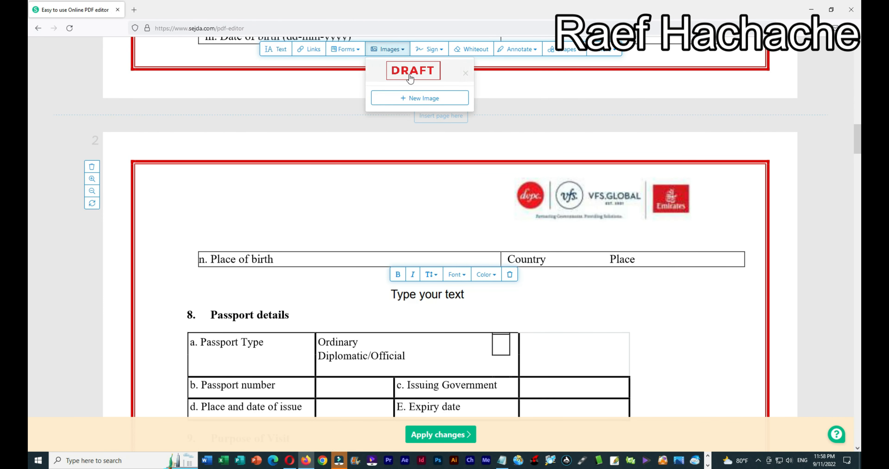
{"action": "left_click", "coordinate": [415, 99]}
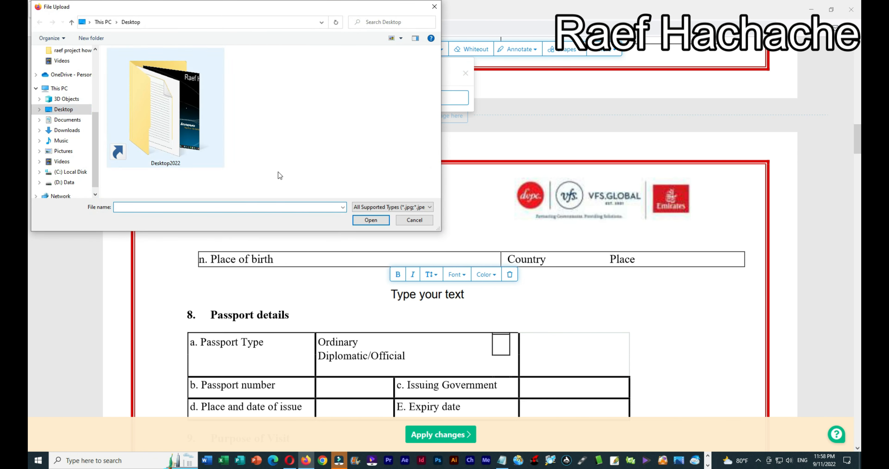
{"action": "left_click", "coordinate": [416, 224]}
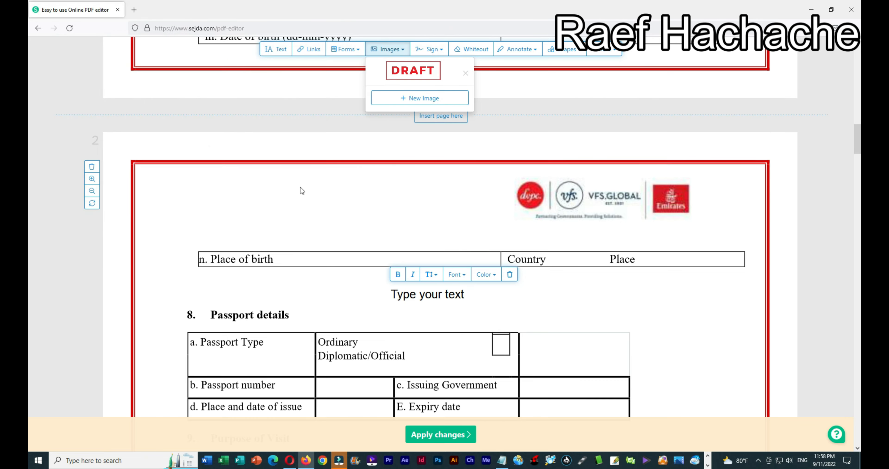
{"action": "scroll", "coordinate": [232, 104], "scroll_direction": "up", "scroll_amount": 15}
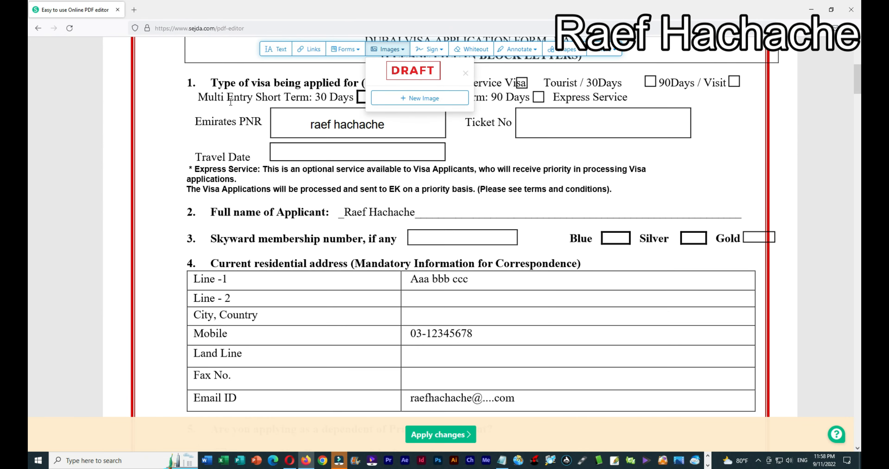
{"action": "left_click", "coordinate": [465, 121]}
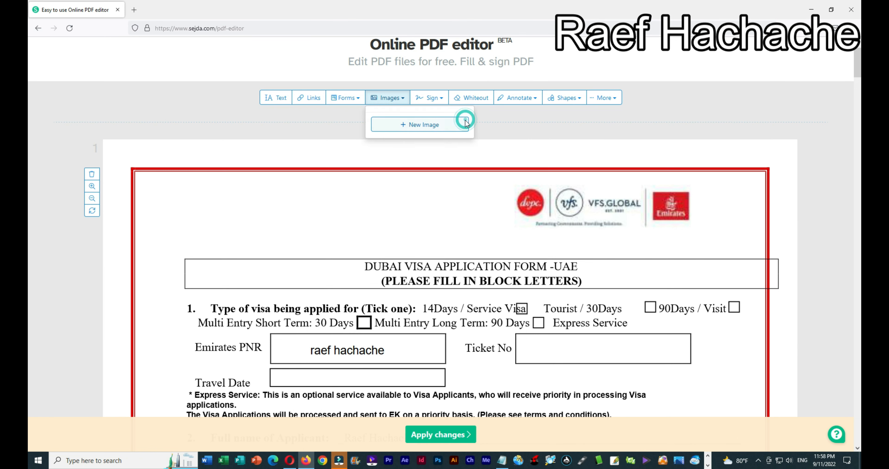
Step: Apply the changes to the PDF, removing the unused empty text edits
{"action": "scroll", "coordinate": [328, 136], "scroll_direction": "up", "scroll_amount": 2}
{"action": "left_click", "coordinate": [448, 436]}
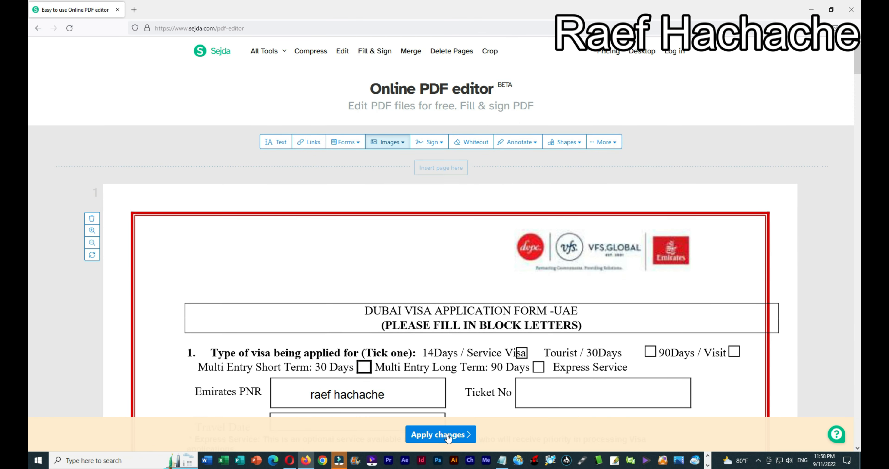
{"action": "left_click", "coordinate": [448, 435]}
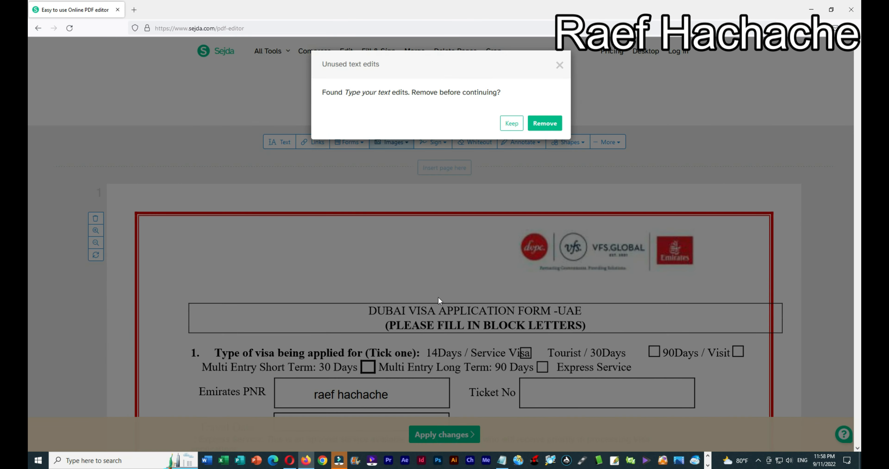
{"action": "left_click", "coordinate": [540, 124]}
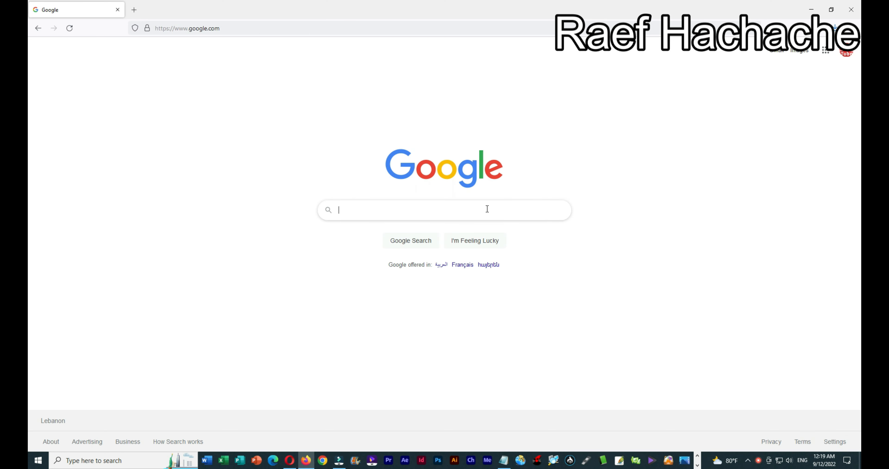
Step: Search Google for libreoffice and open the Home | LibreOffice result at libreoffice.org
{"action": "type", "text": "lib"}
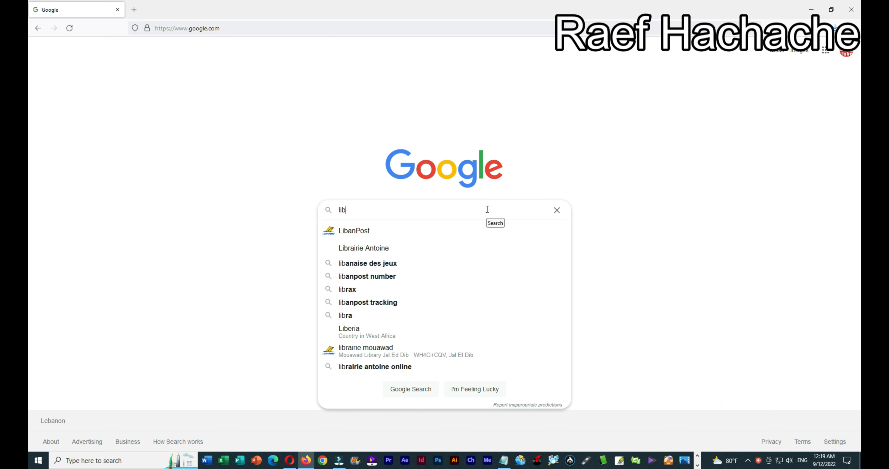
{"action": "type", "text": "reoffice"}
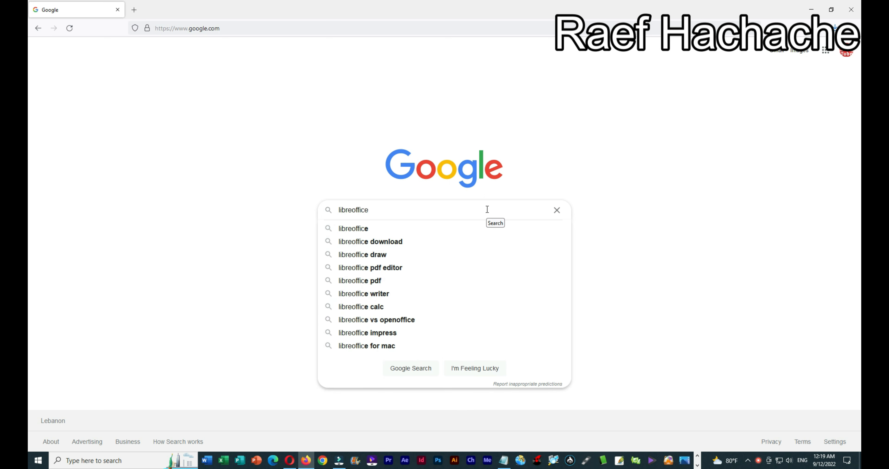
{"action": "key", "text": "Return"}
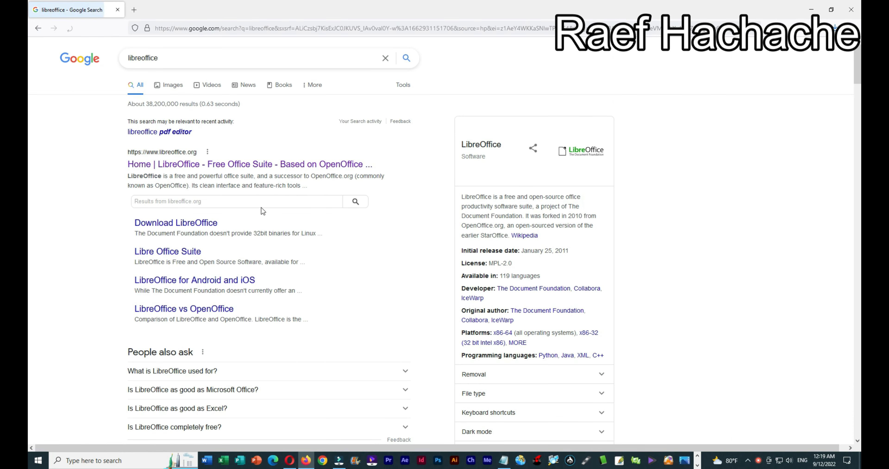
{"action": "left_click", "coordinate": [174, 165]}
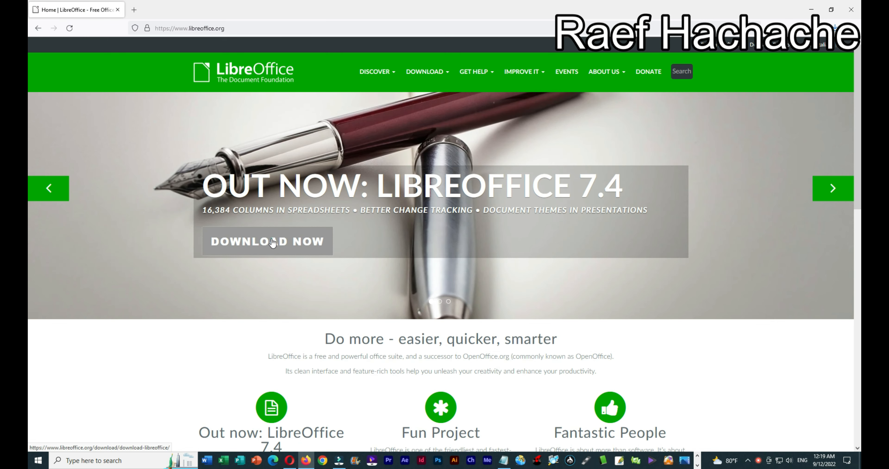
Step: Go to the LibreOffice 7.4.0 download page, then launch LibreOffice 7.4 from its desktop shortcut
{"action": "left_click", "coordinate": [273, 243]}
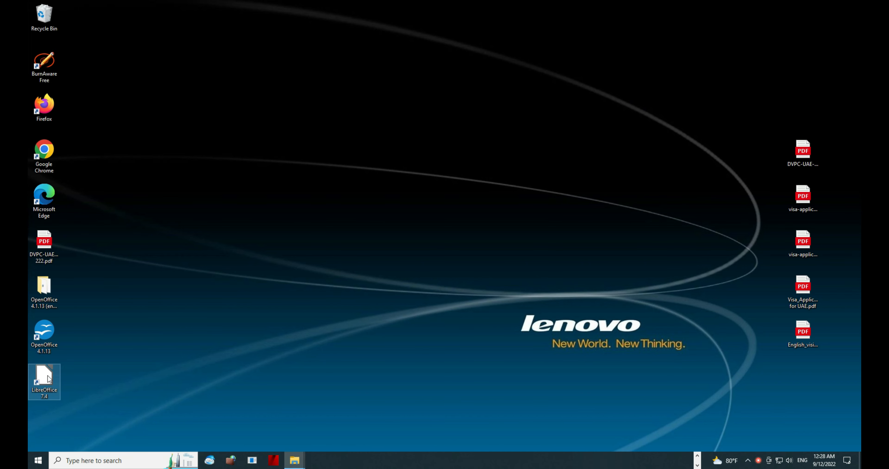
{"action": "double_click", "coordinate": [47, 375]}
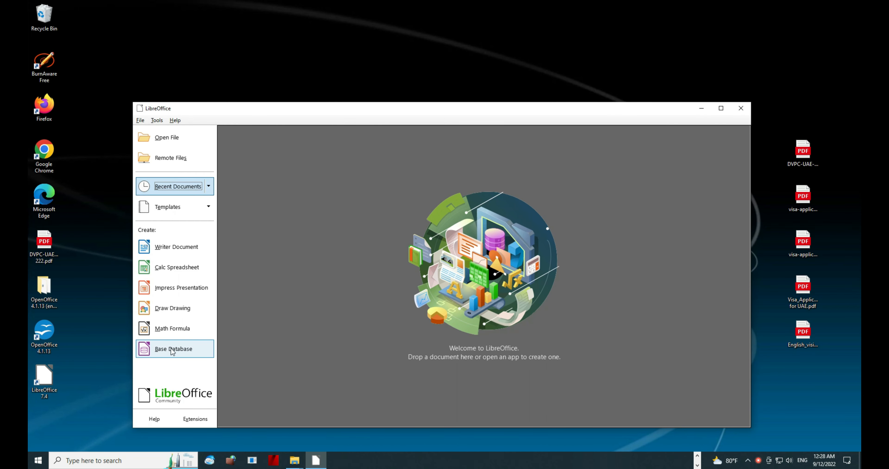
Step: Create a new Draw drawing and drop the visa form PDF onto its page
{"action": "left_click", "coordinate": [179, 311]}
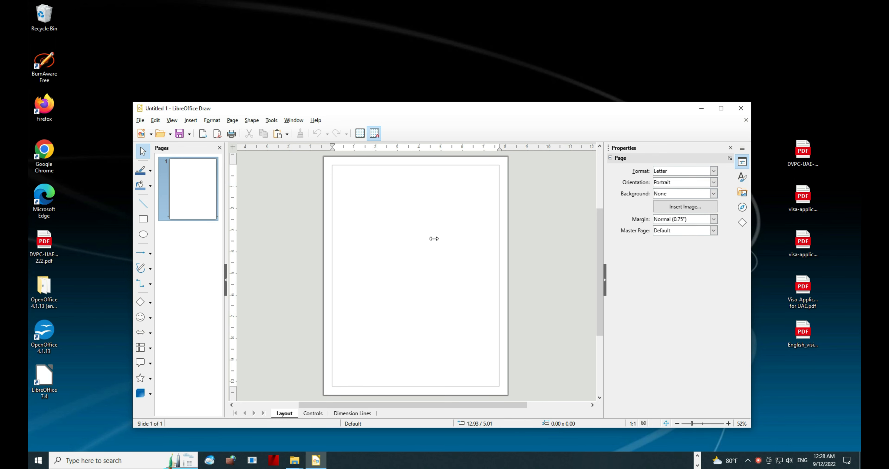
{"action": "left_click_drag", "start_coordinate": [434, 239], "coordinate": [414, 278]}
{"action": "left_click", "coordinate": [530, 272]}
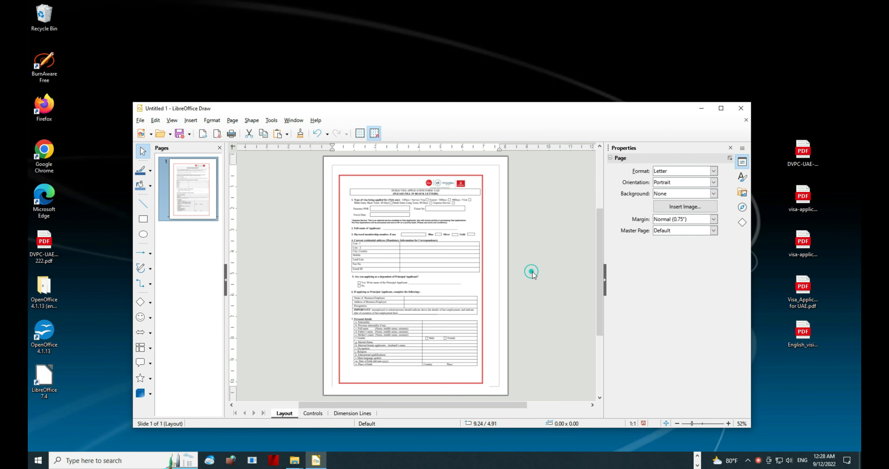
{"action": "left_click", "coordinate": [190, 121]}
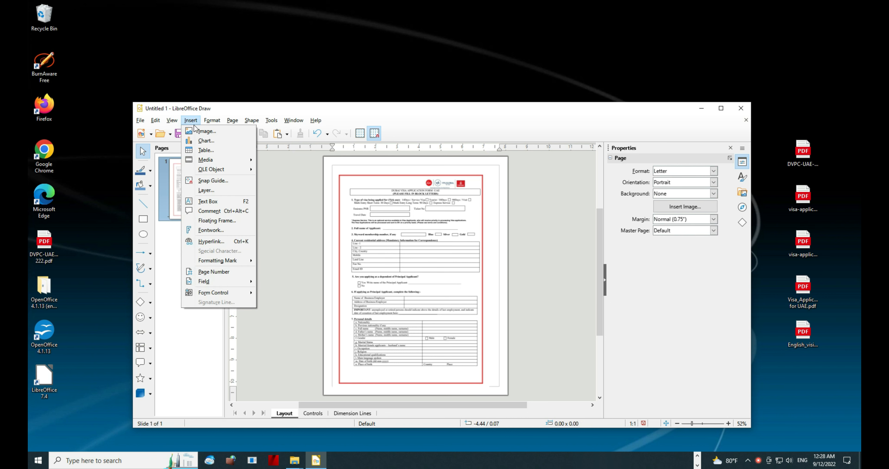